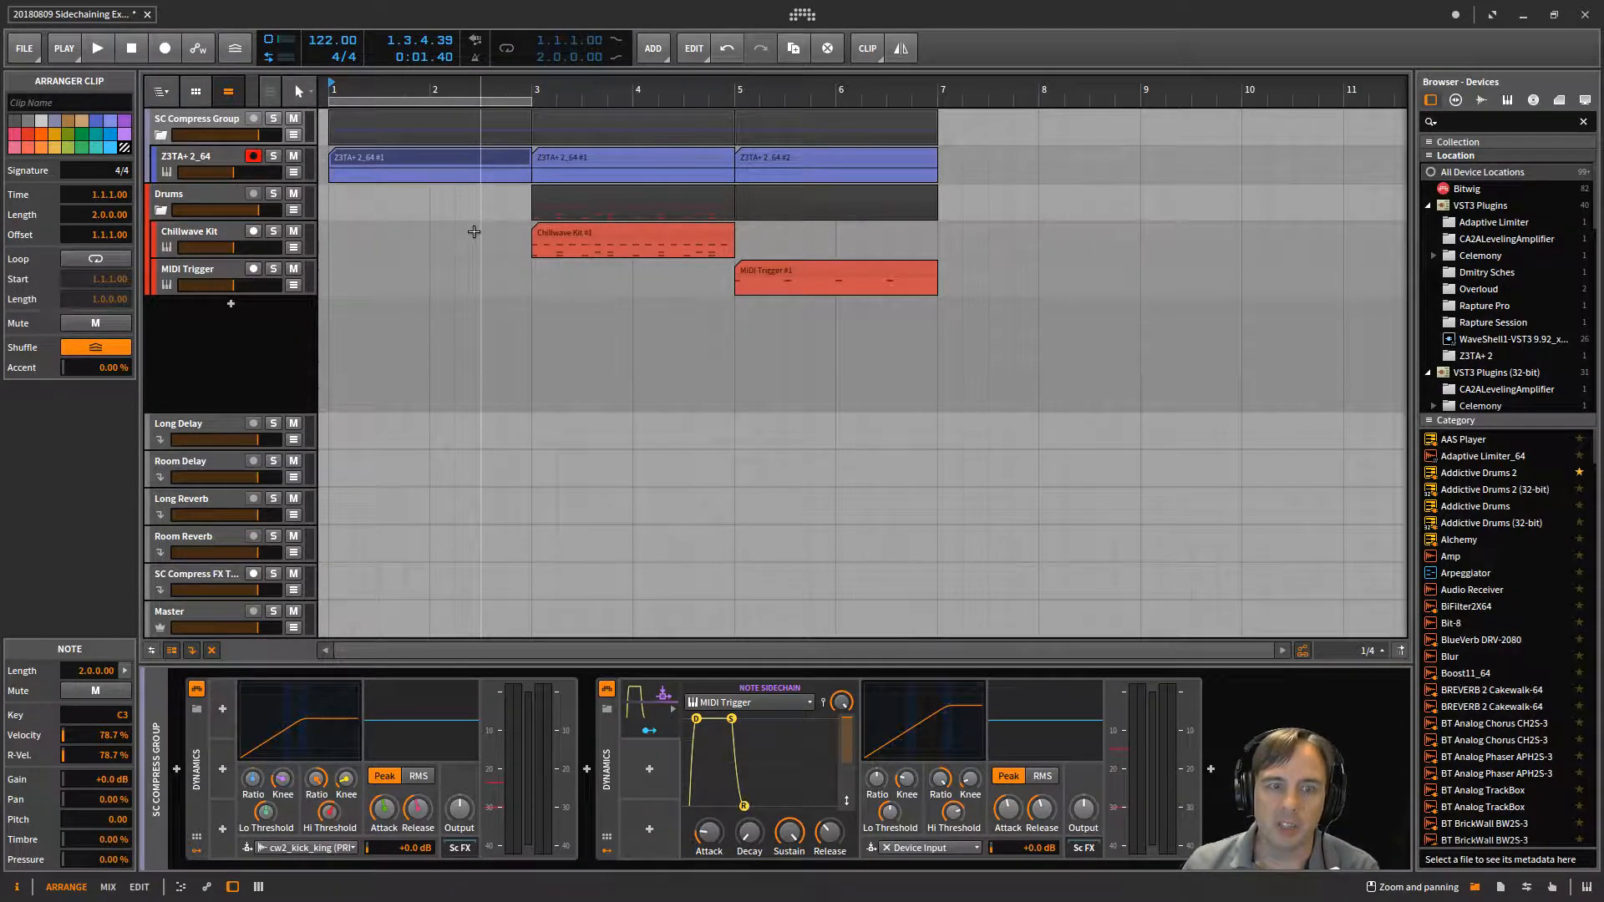
Review the devices on the Z3TA+ 2_64 track, the SC Compress Group and the SC Compress FX Track
click(214, 158)
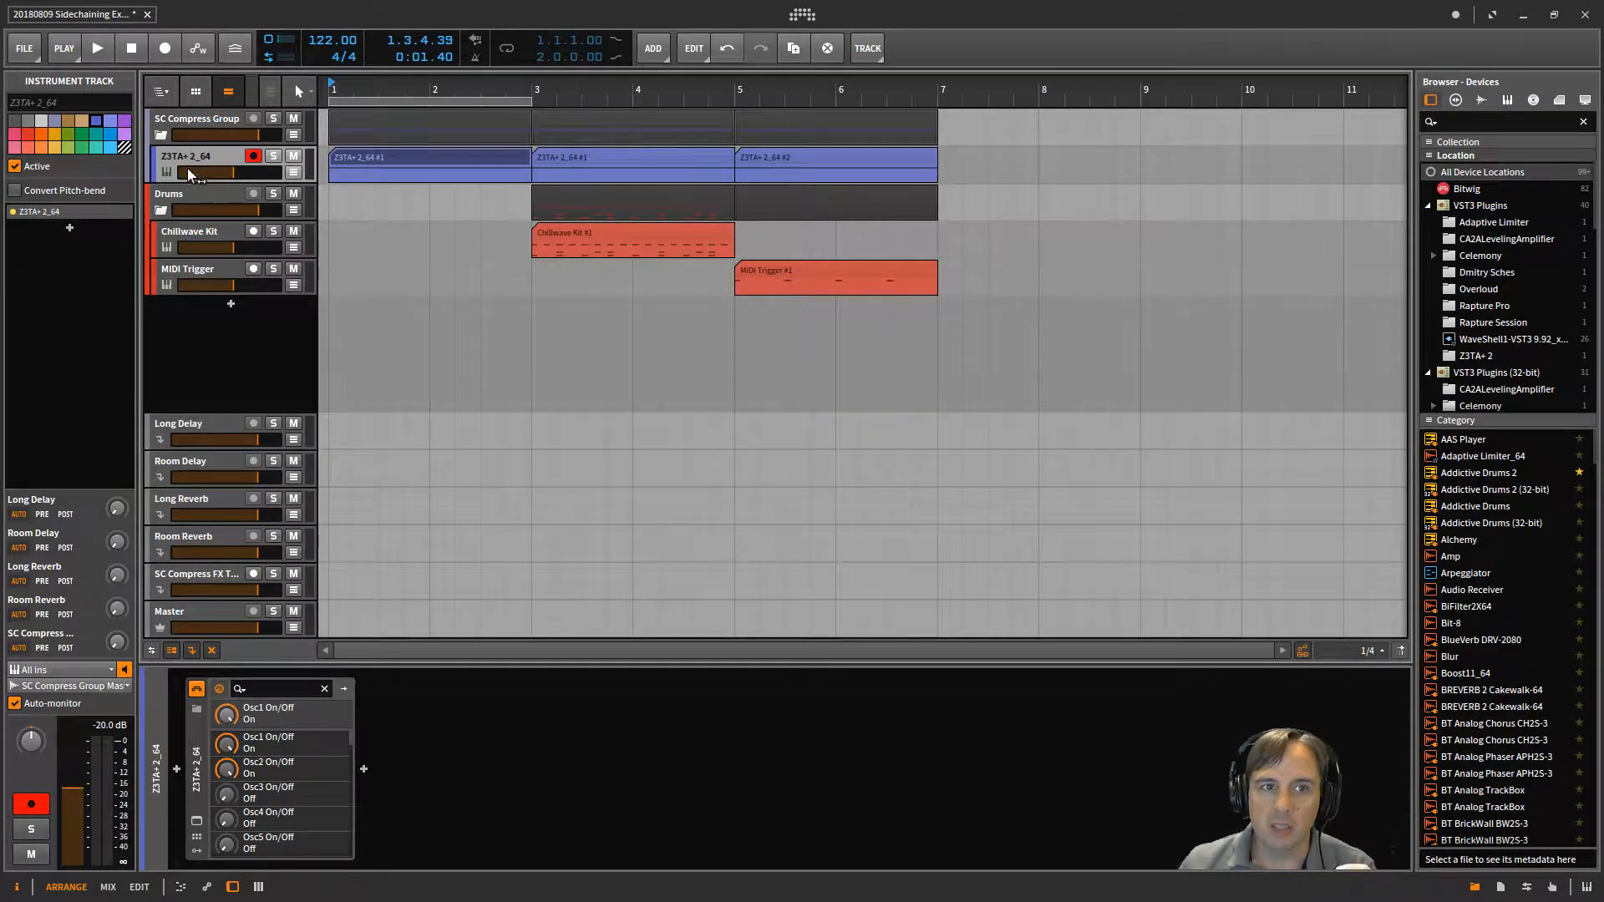
click(211, 117)
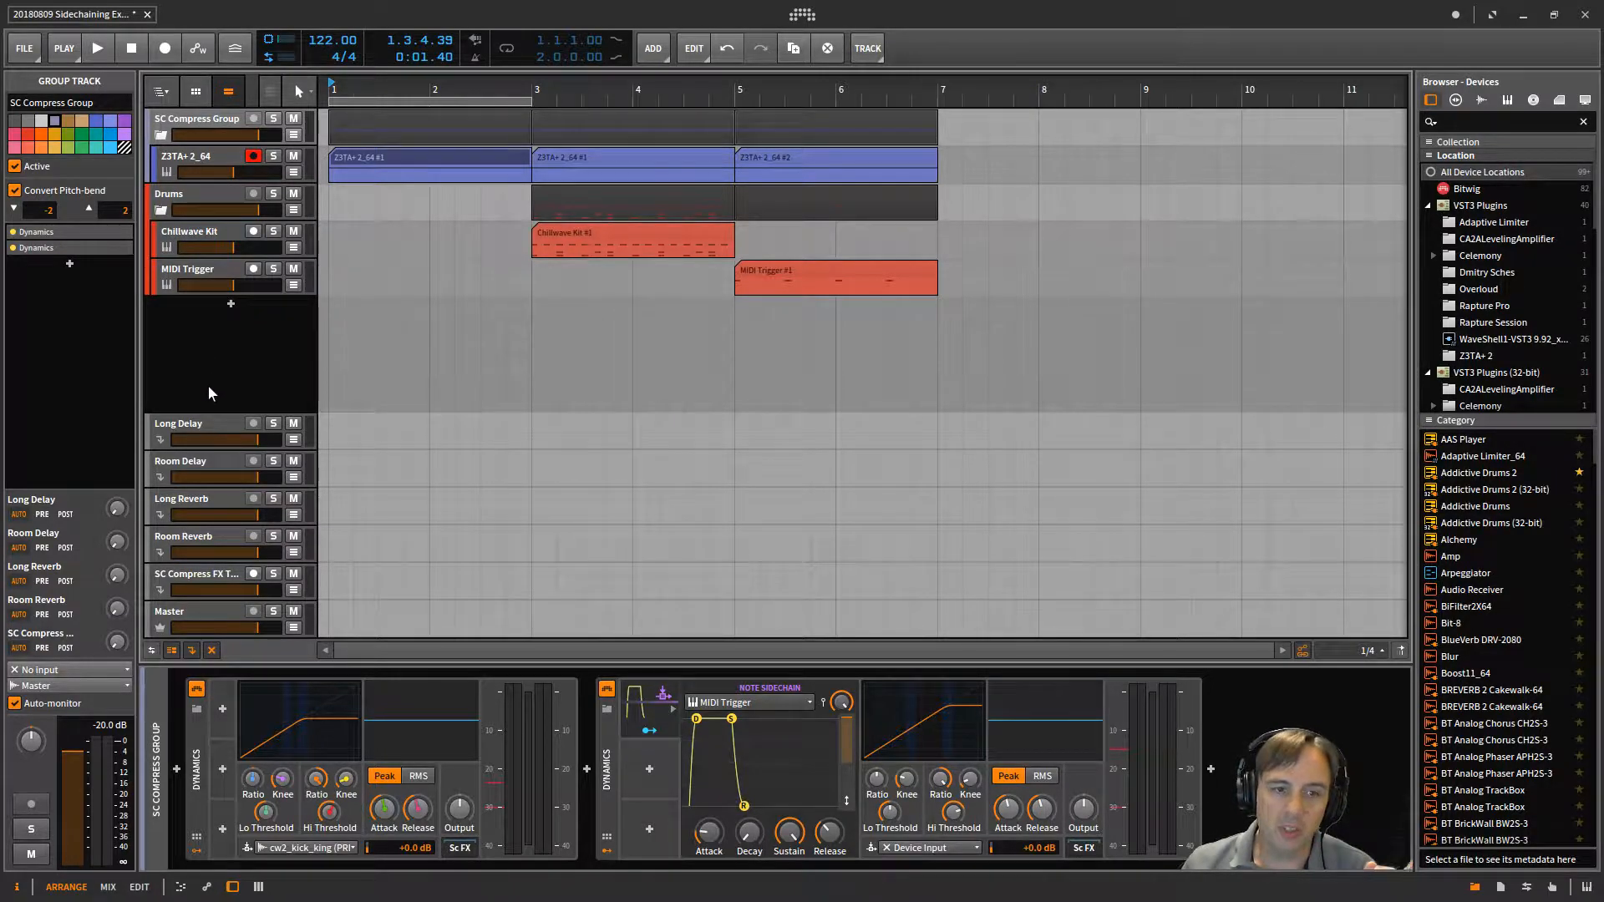
click(194, 575)
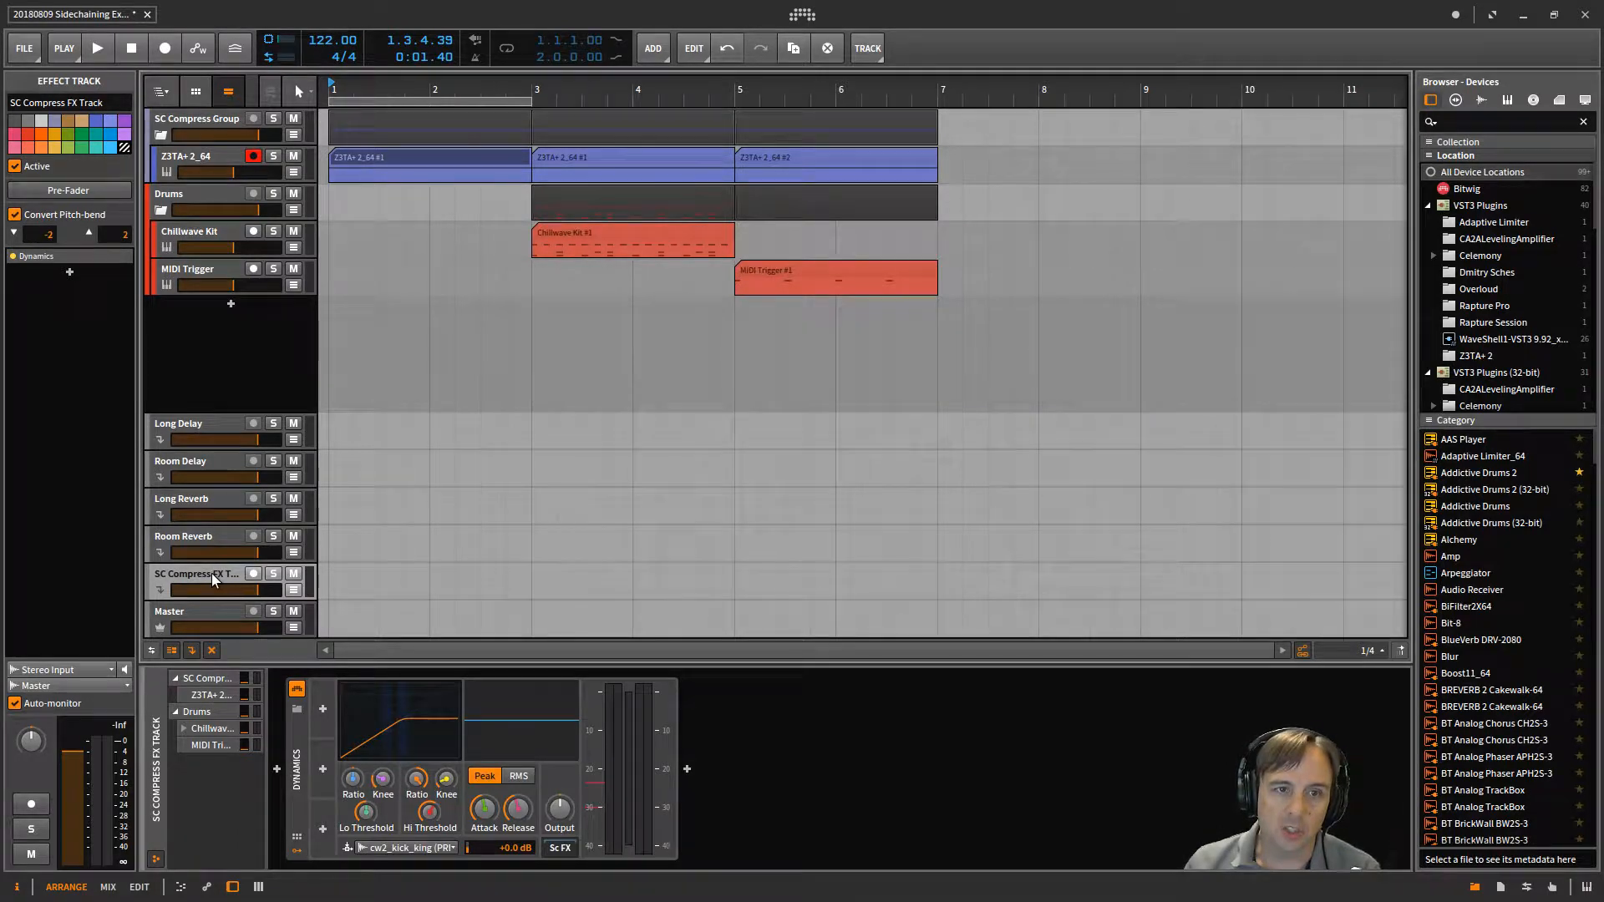
Examine the output routing choices of the Z3TA+ 2_64 track, including the tracks its notes can be sent to
click(208, 158)
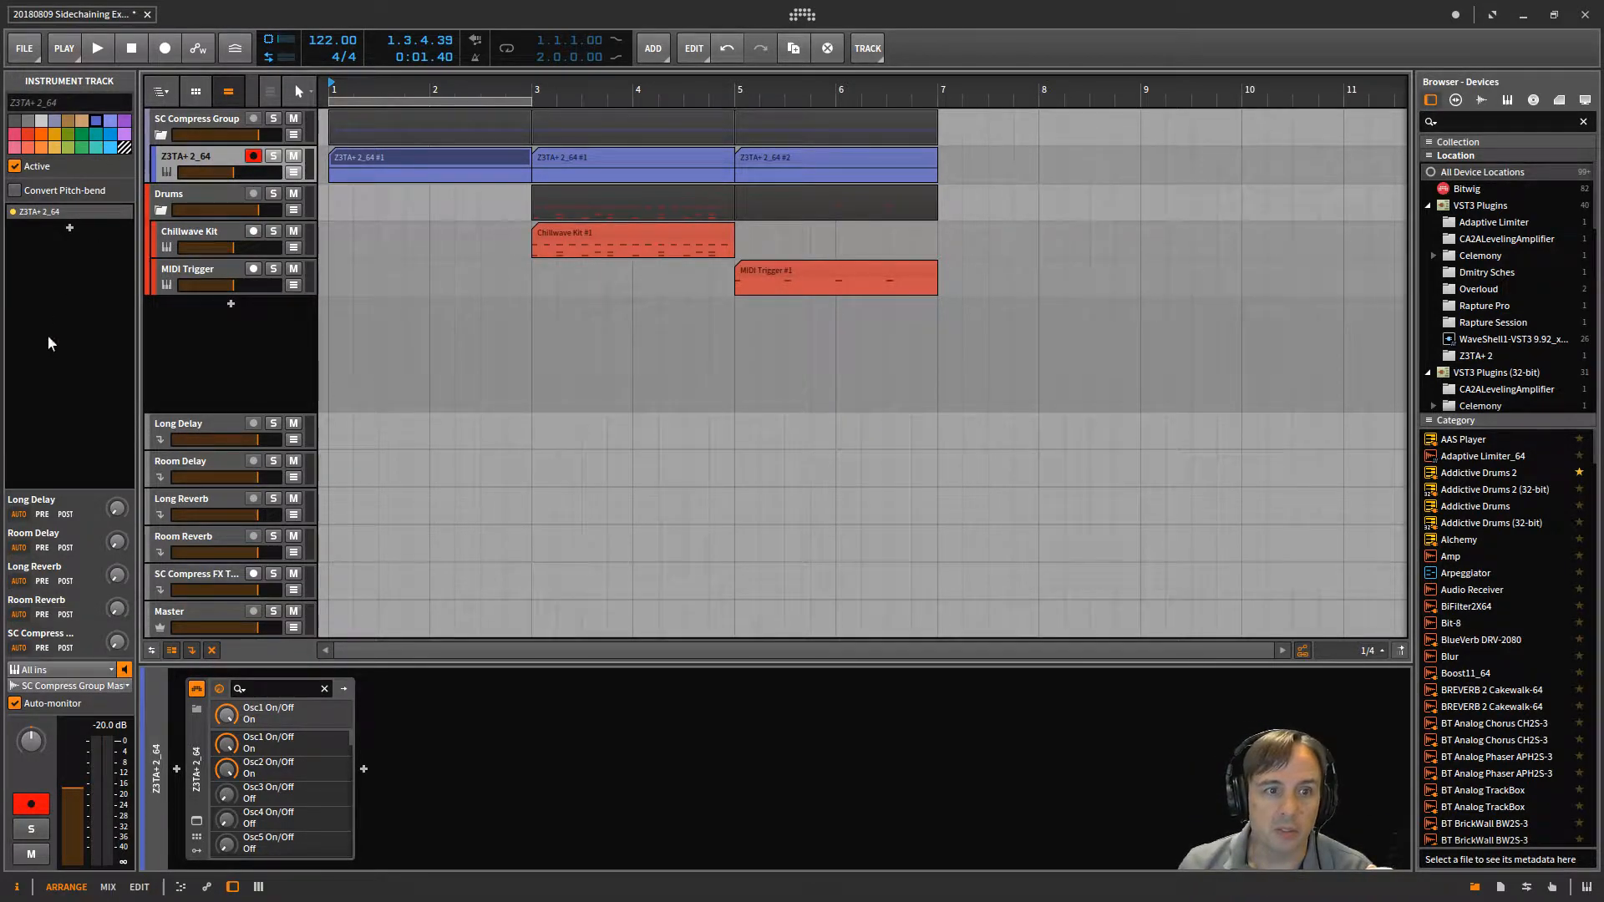
click(124, 686)
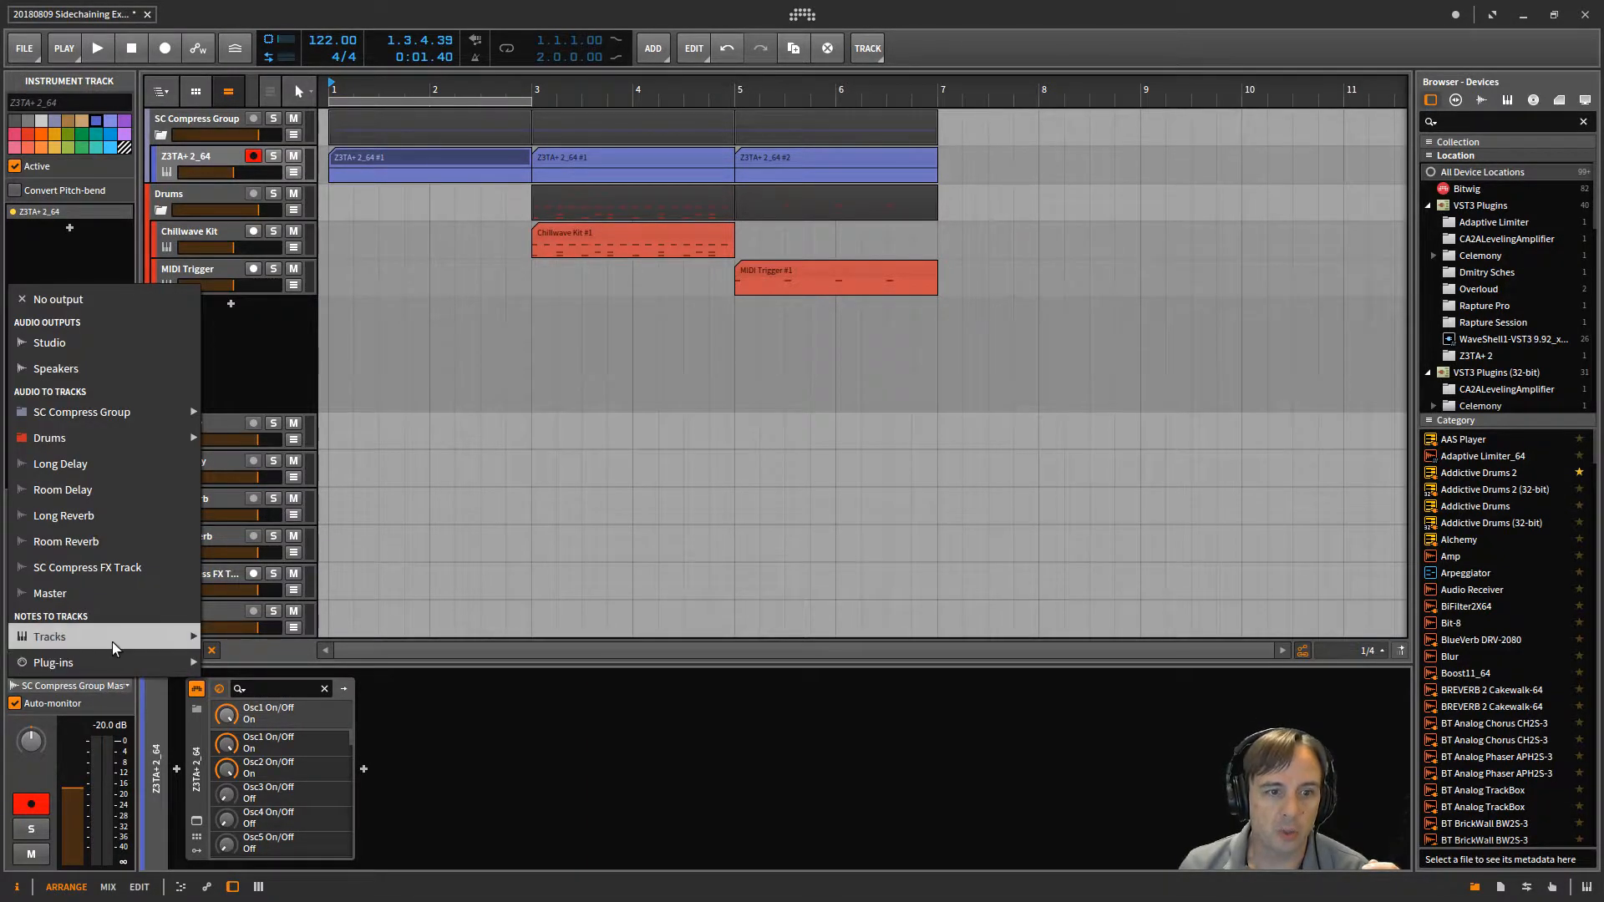
mouse_move(112, 642)
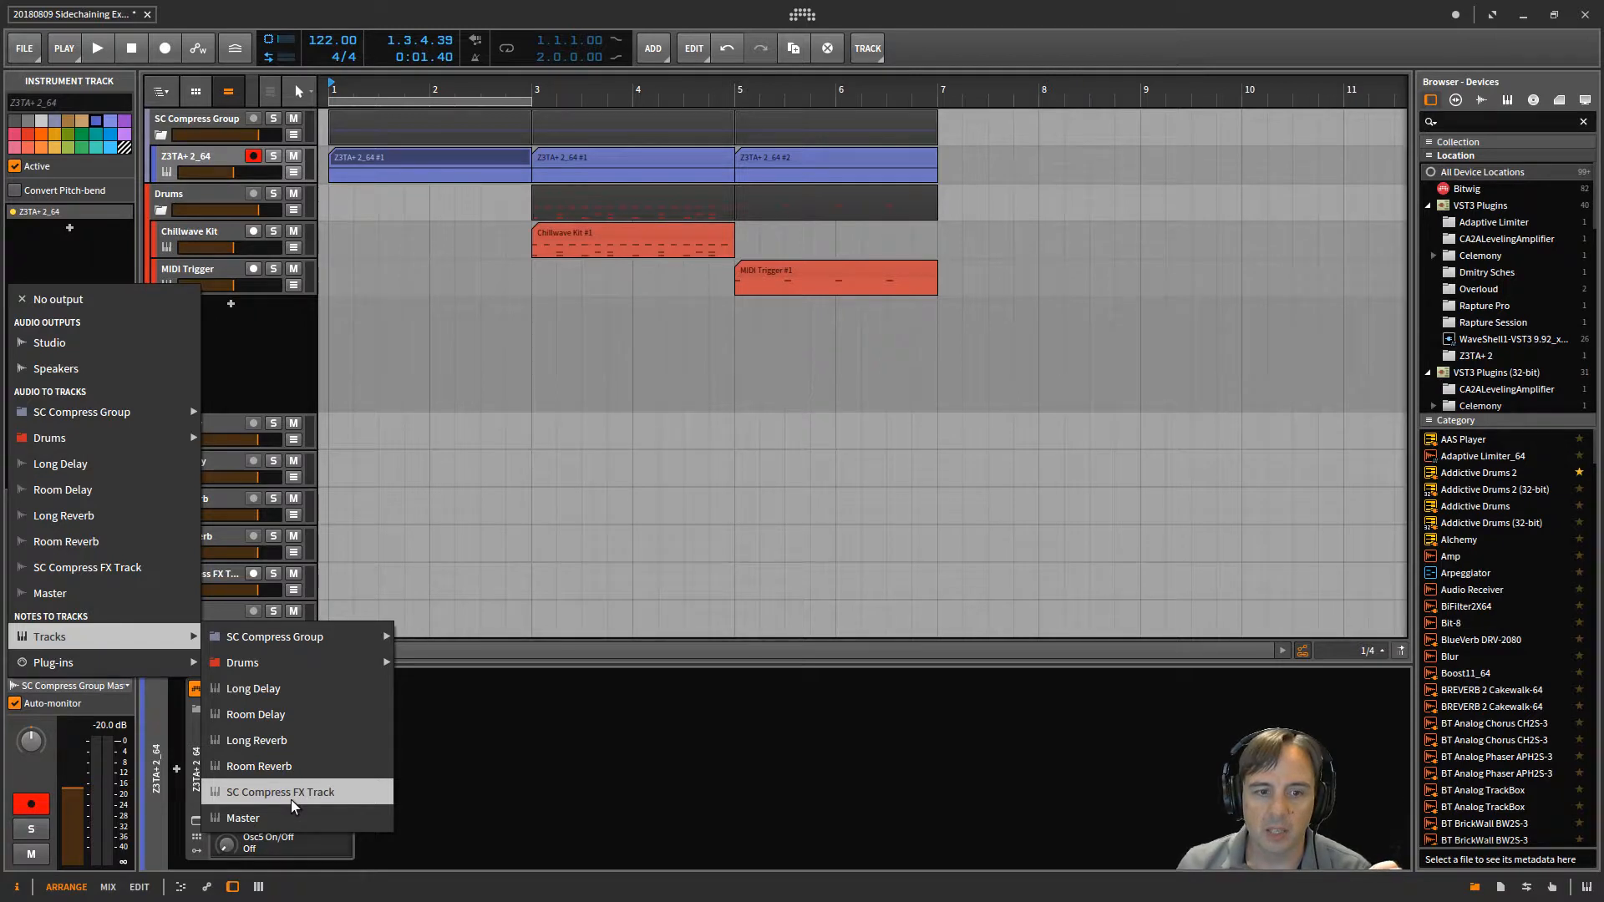
click(491, 775)
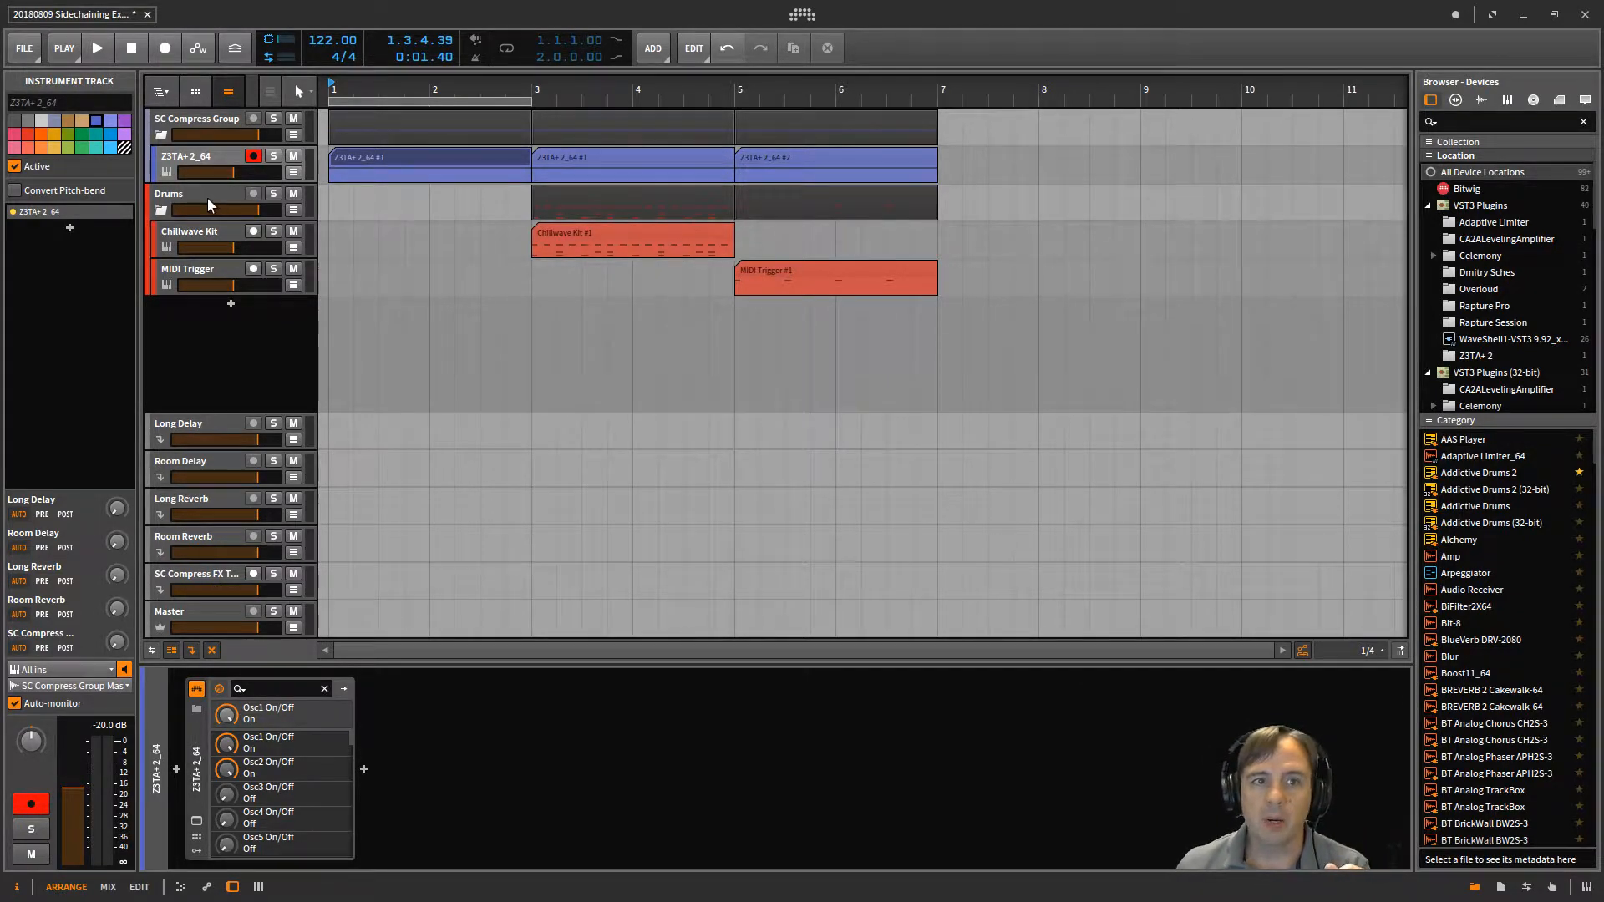
Show the SC Compress Group's devices and play back the opening Z3TA+ 2_64 clip on its own
click(217, 122)
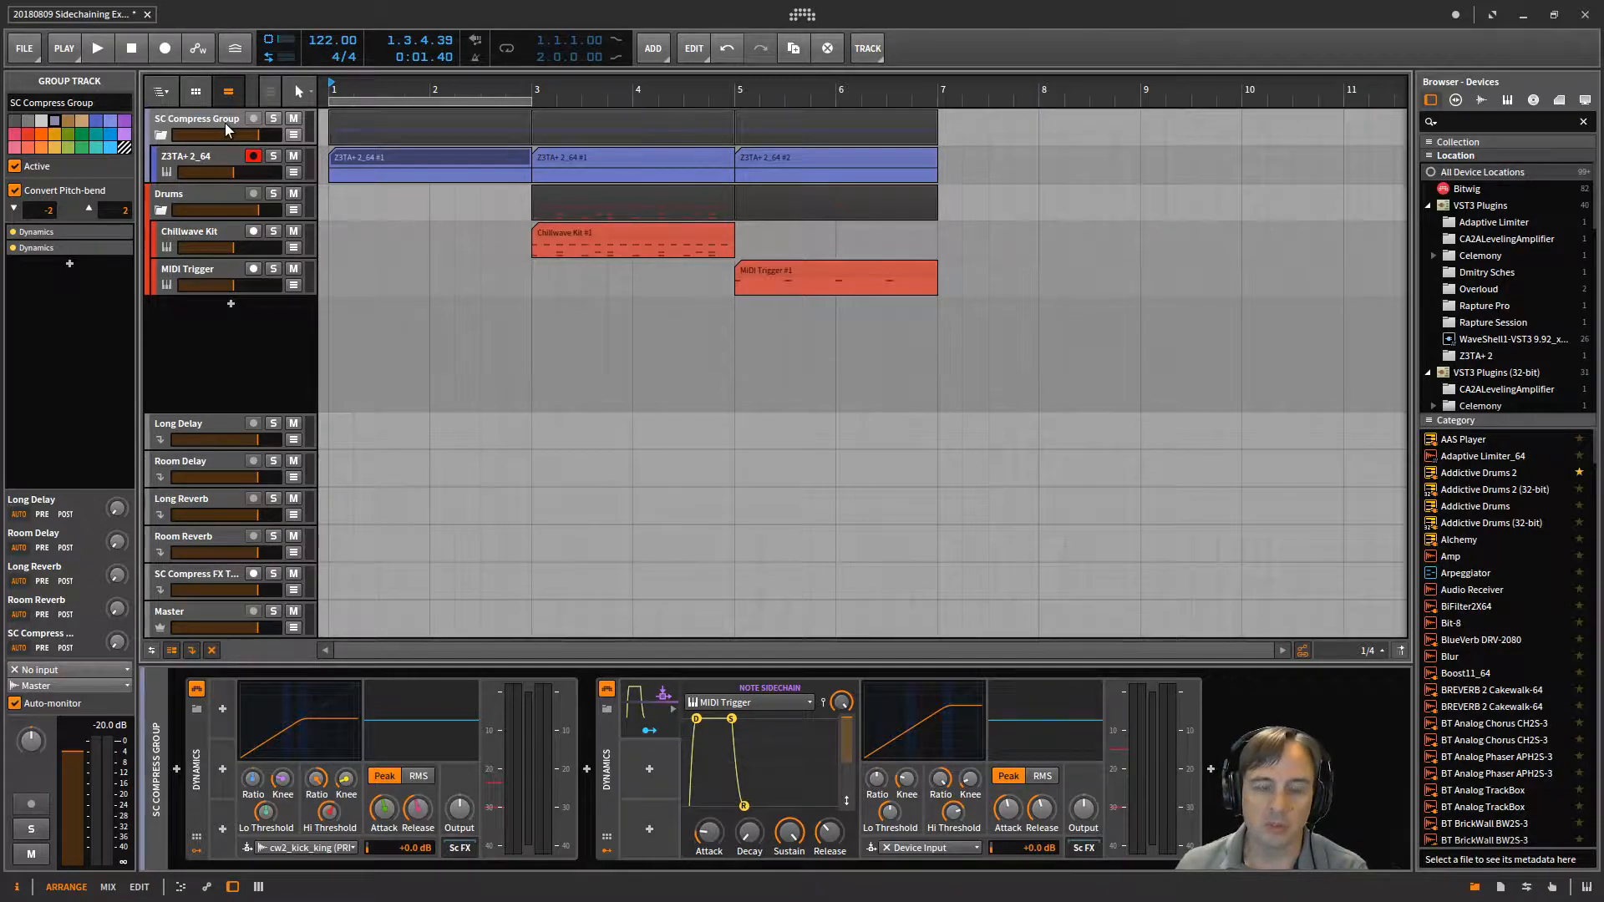
mouse_move(219, 133)
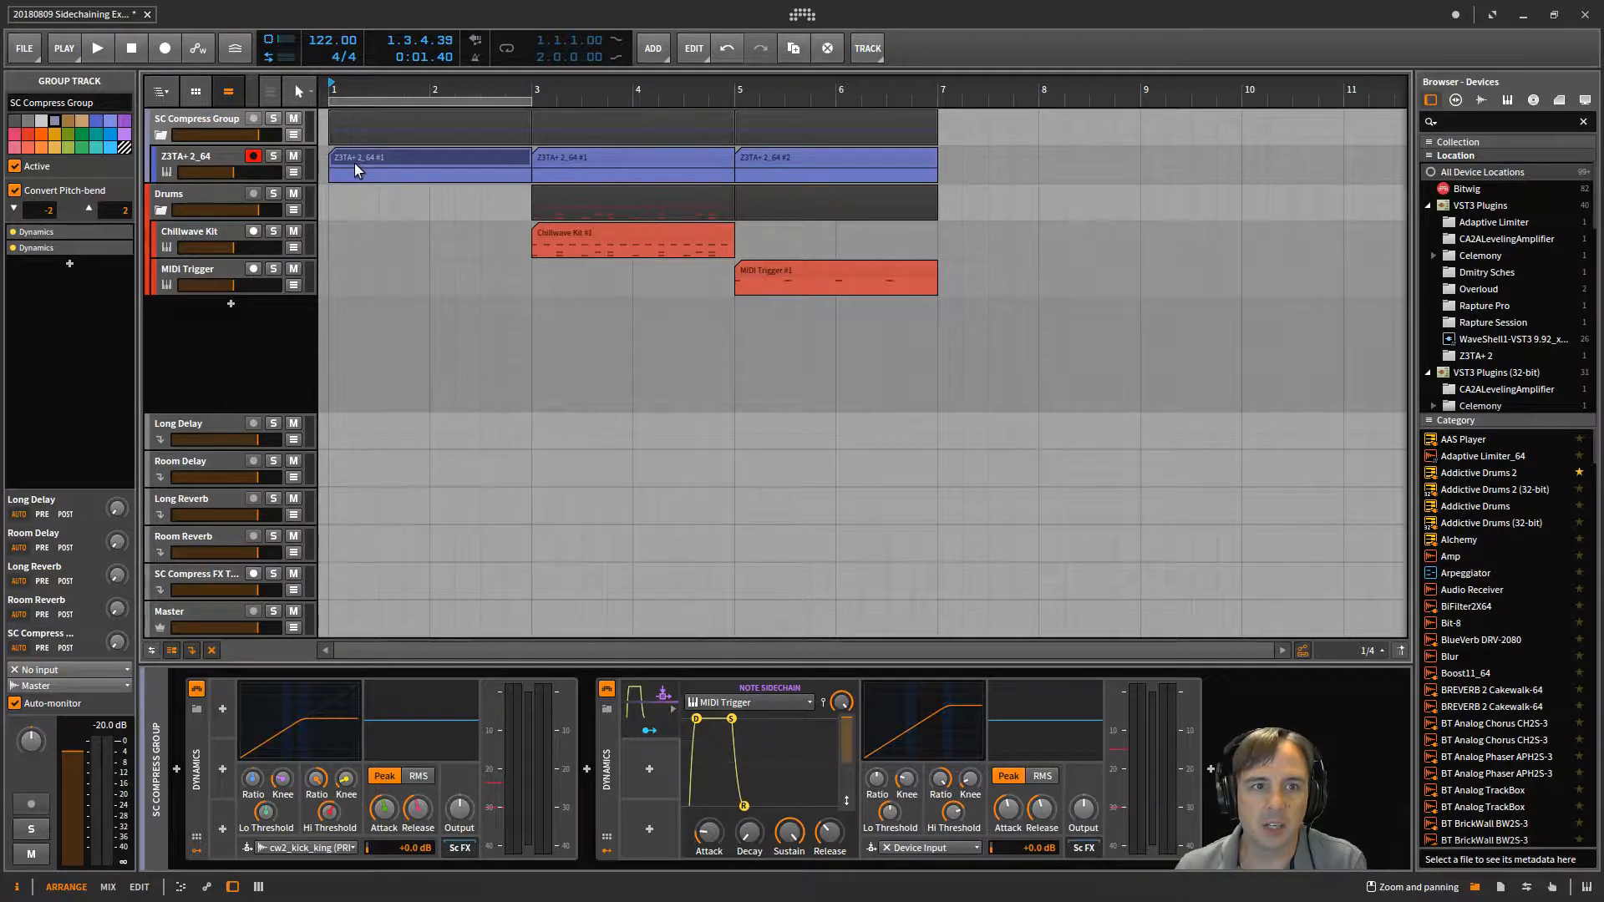
key(space)
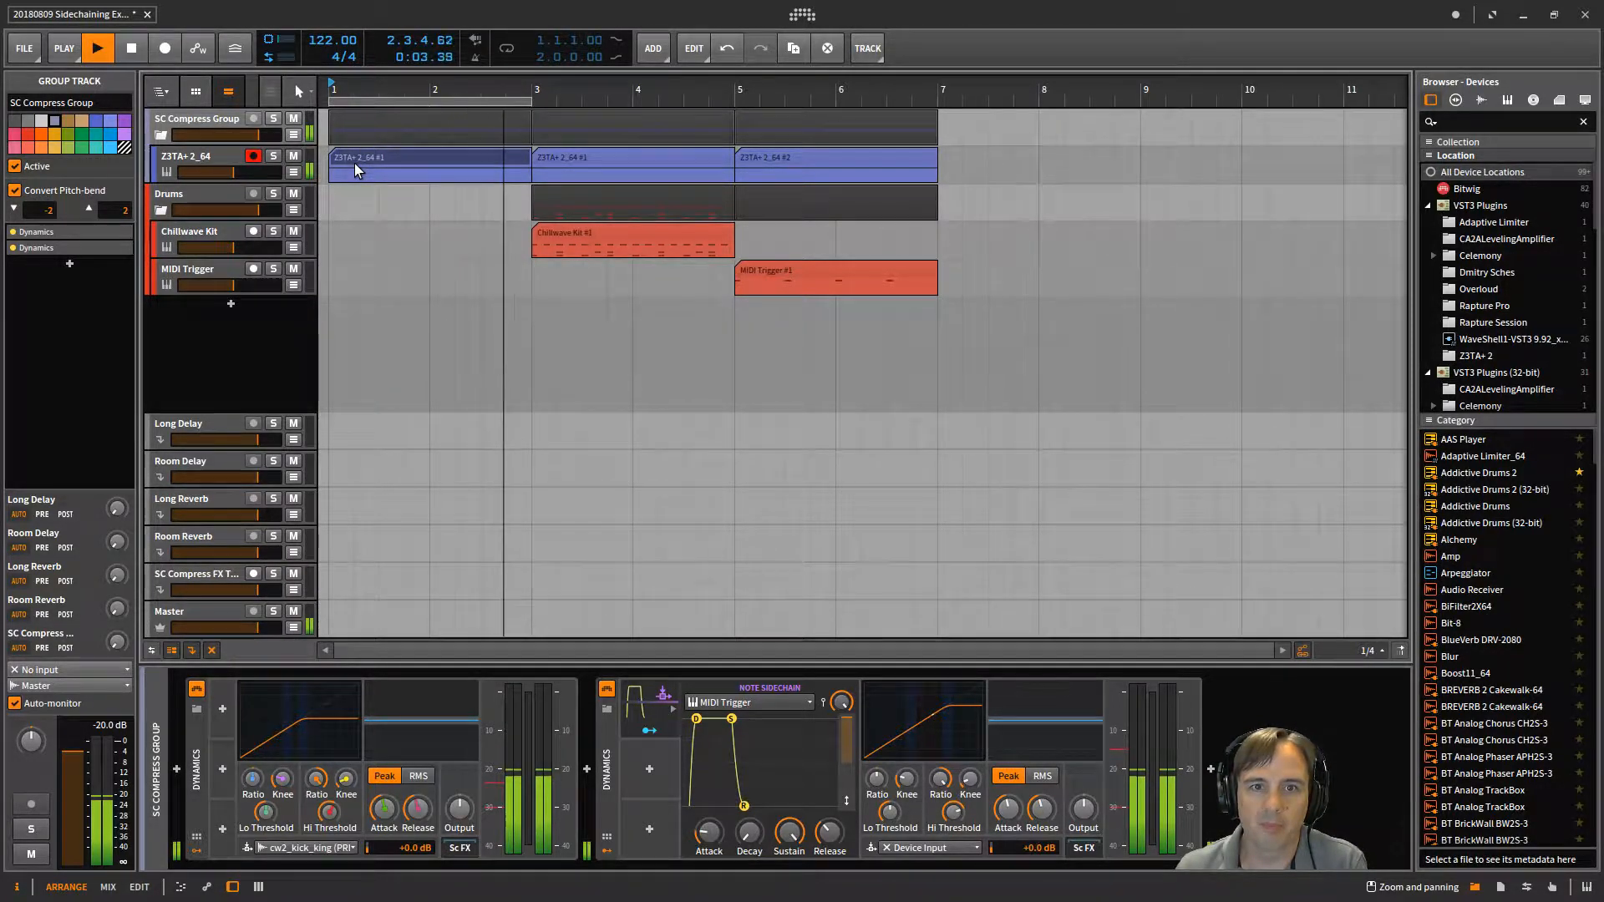
key(space)
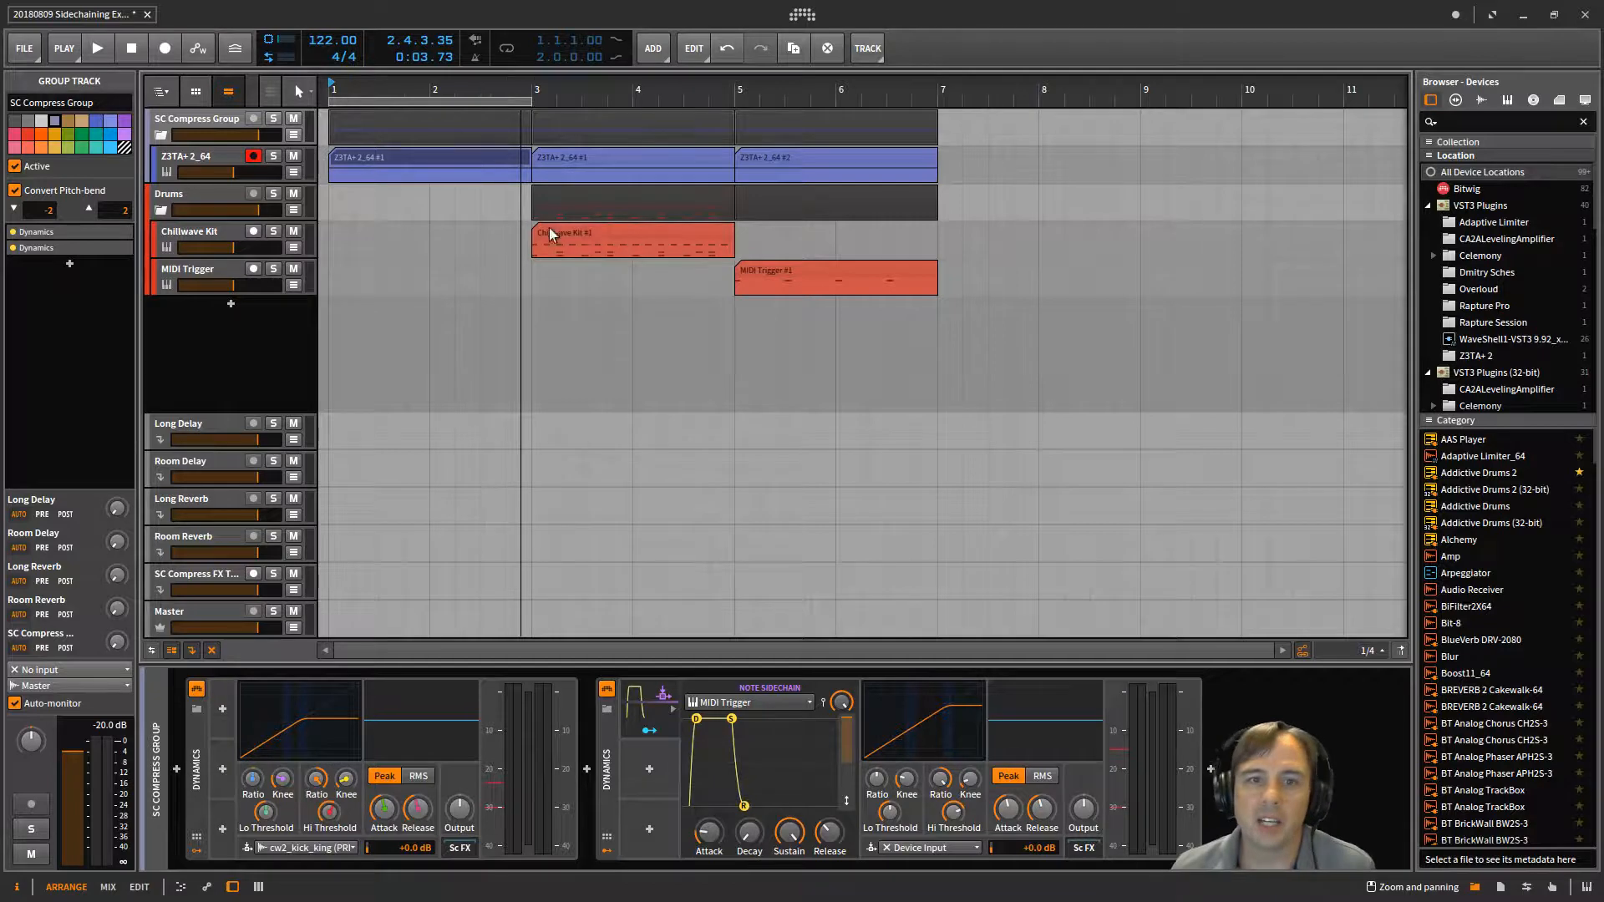
Play the section from bar 3 with the Drums group soloed to watch the compressor react to the kick
click(583, 196)
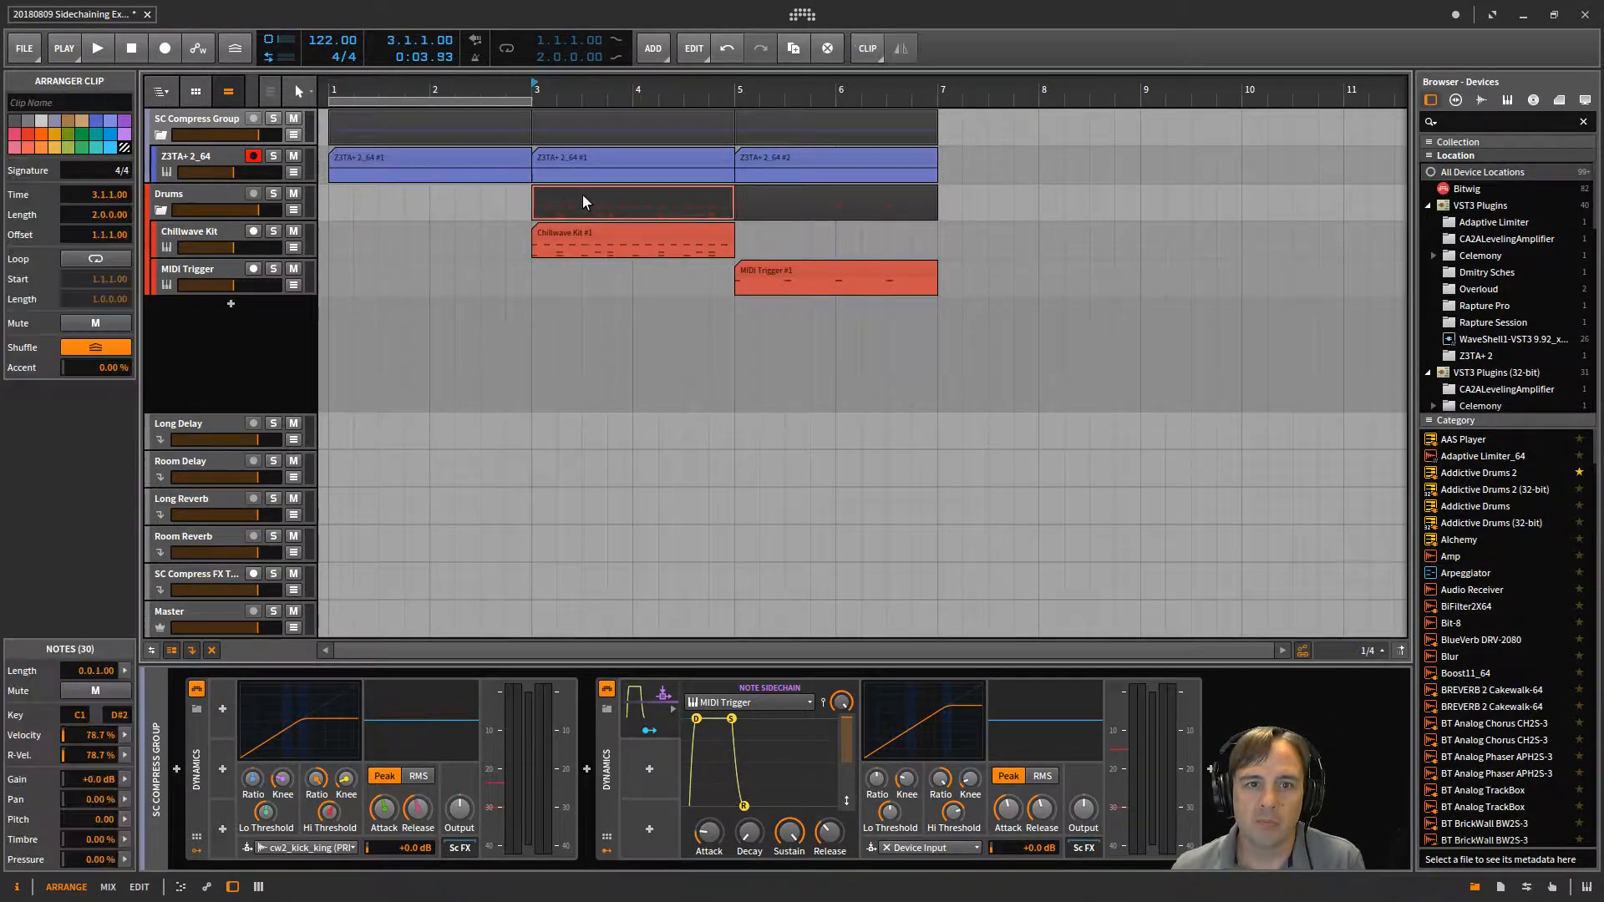
click(274, 195)
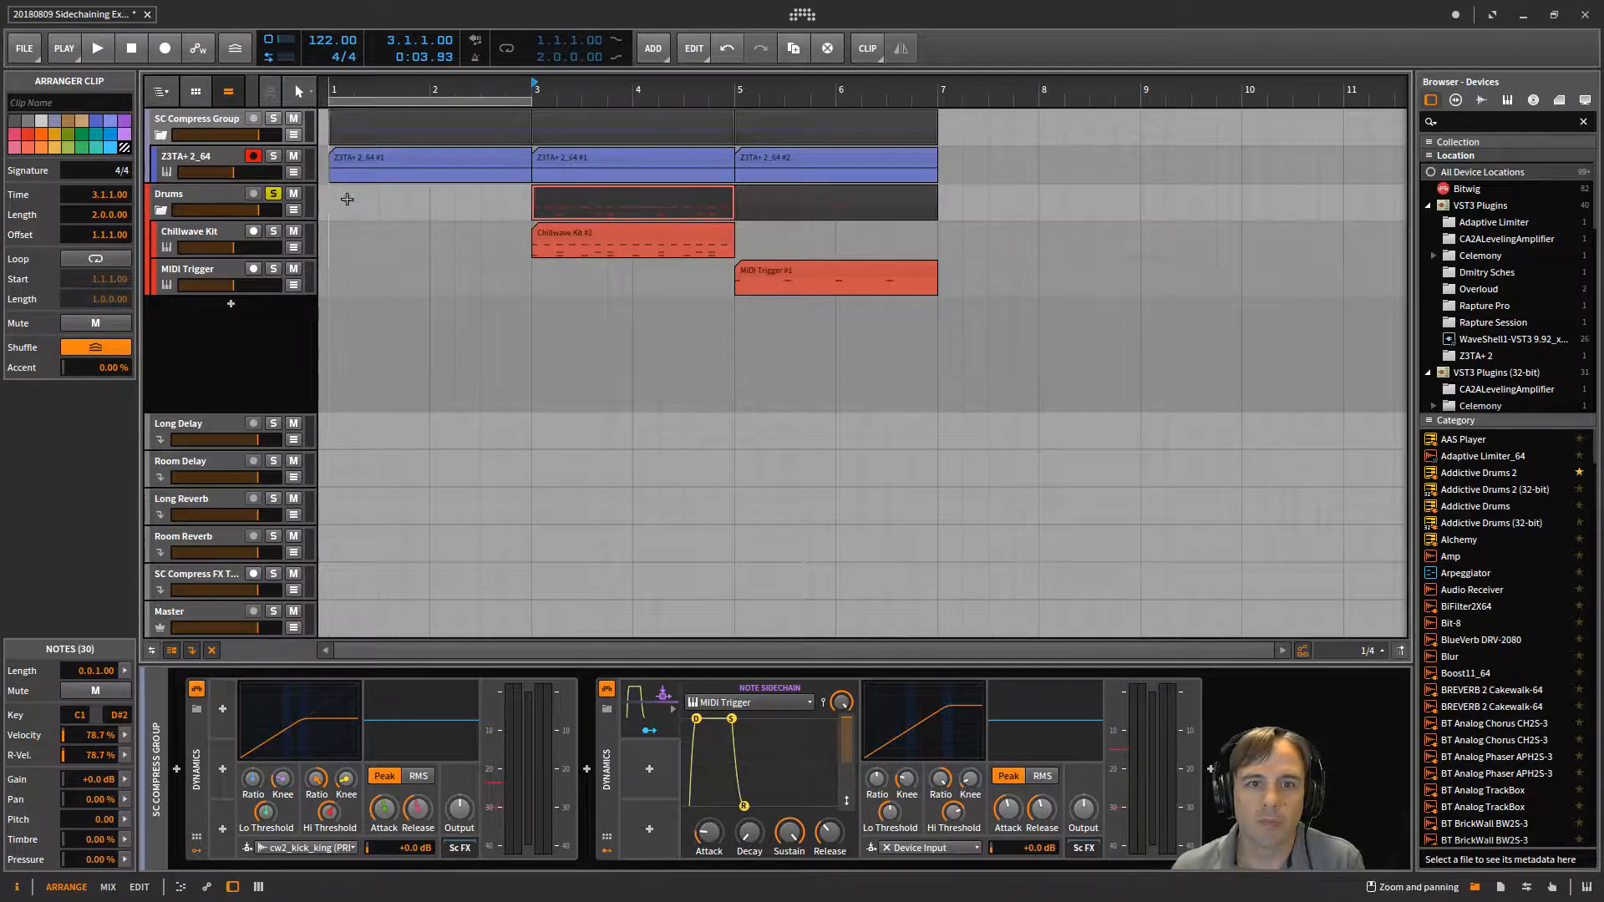
key(space)
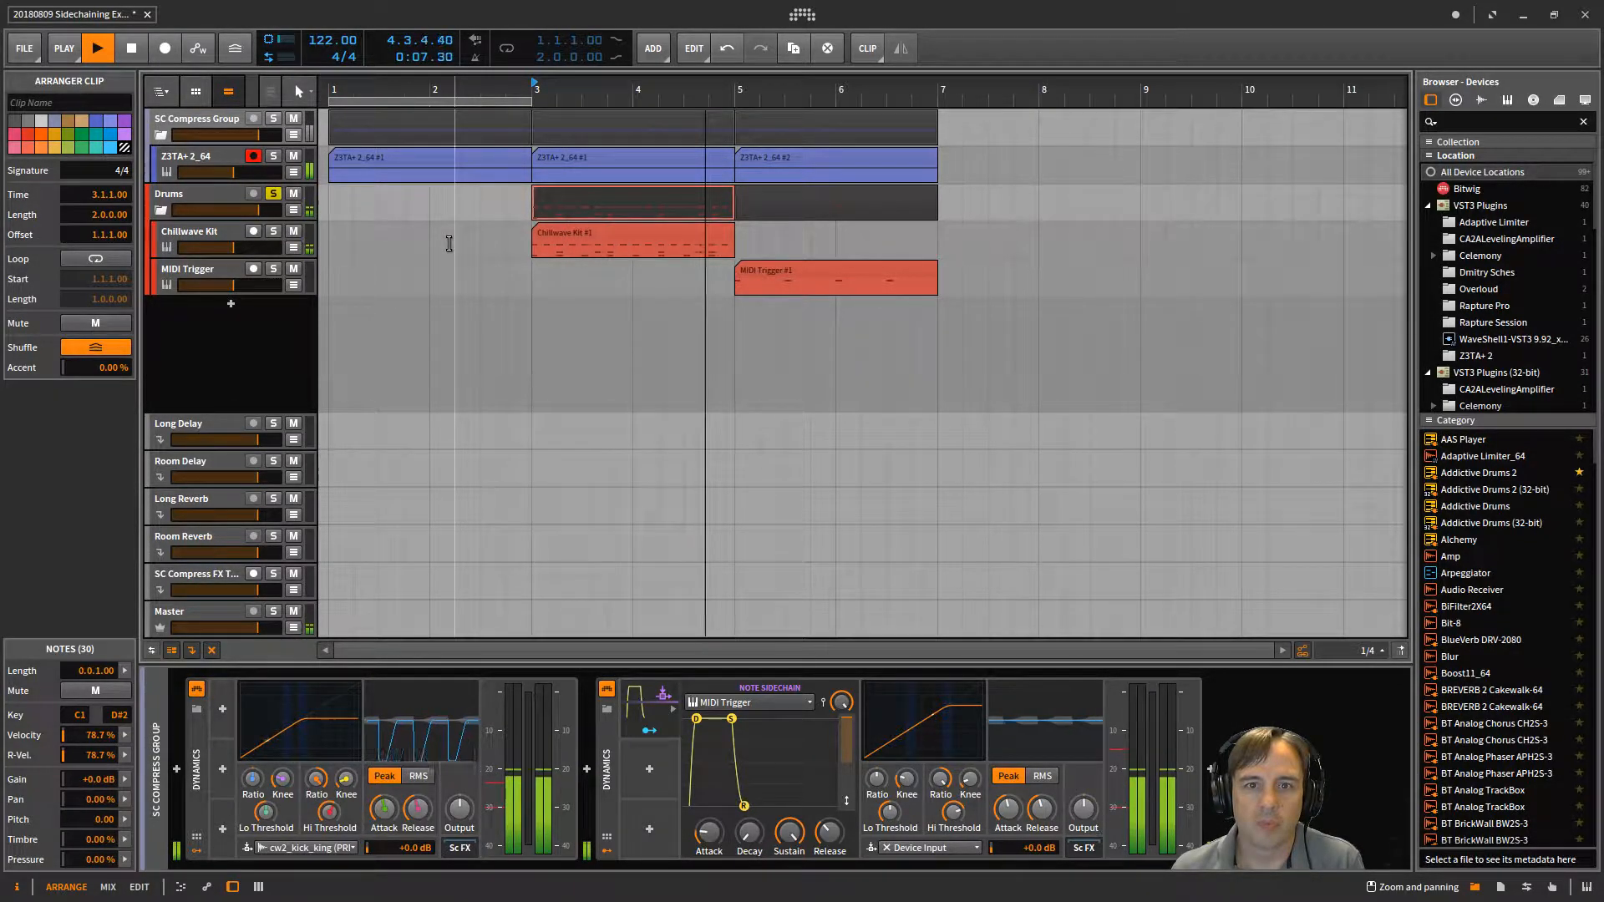
key(space)
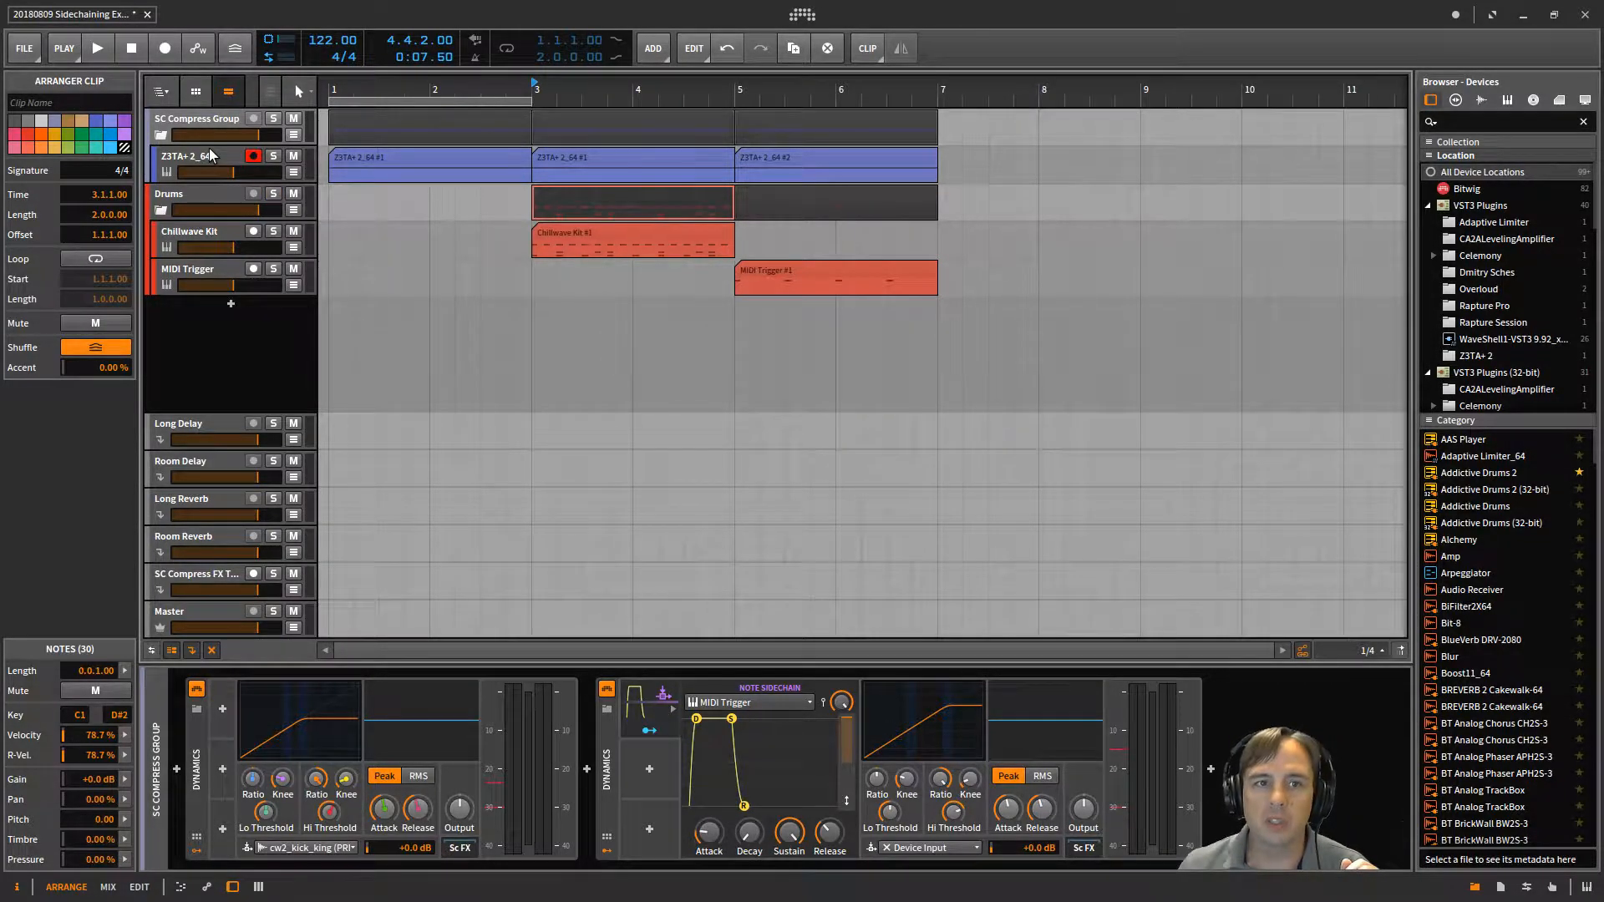
Inspect the first Dynamics device's sidechain sources in the SC Compress Group, down to cw2_kick_king (PRE) in the Chillwave Kit's Drum Machine chains
click(216, 118)
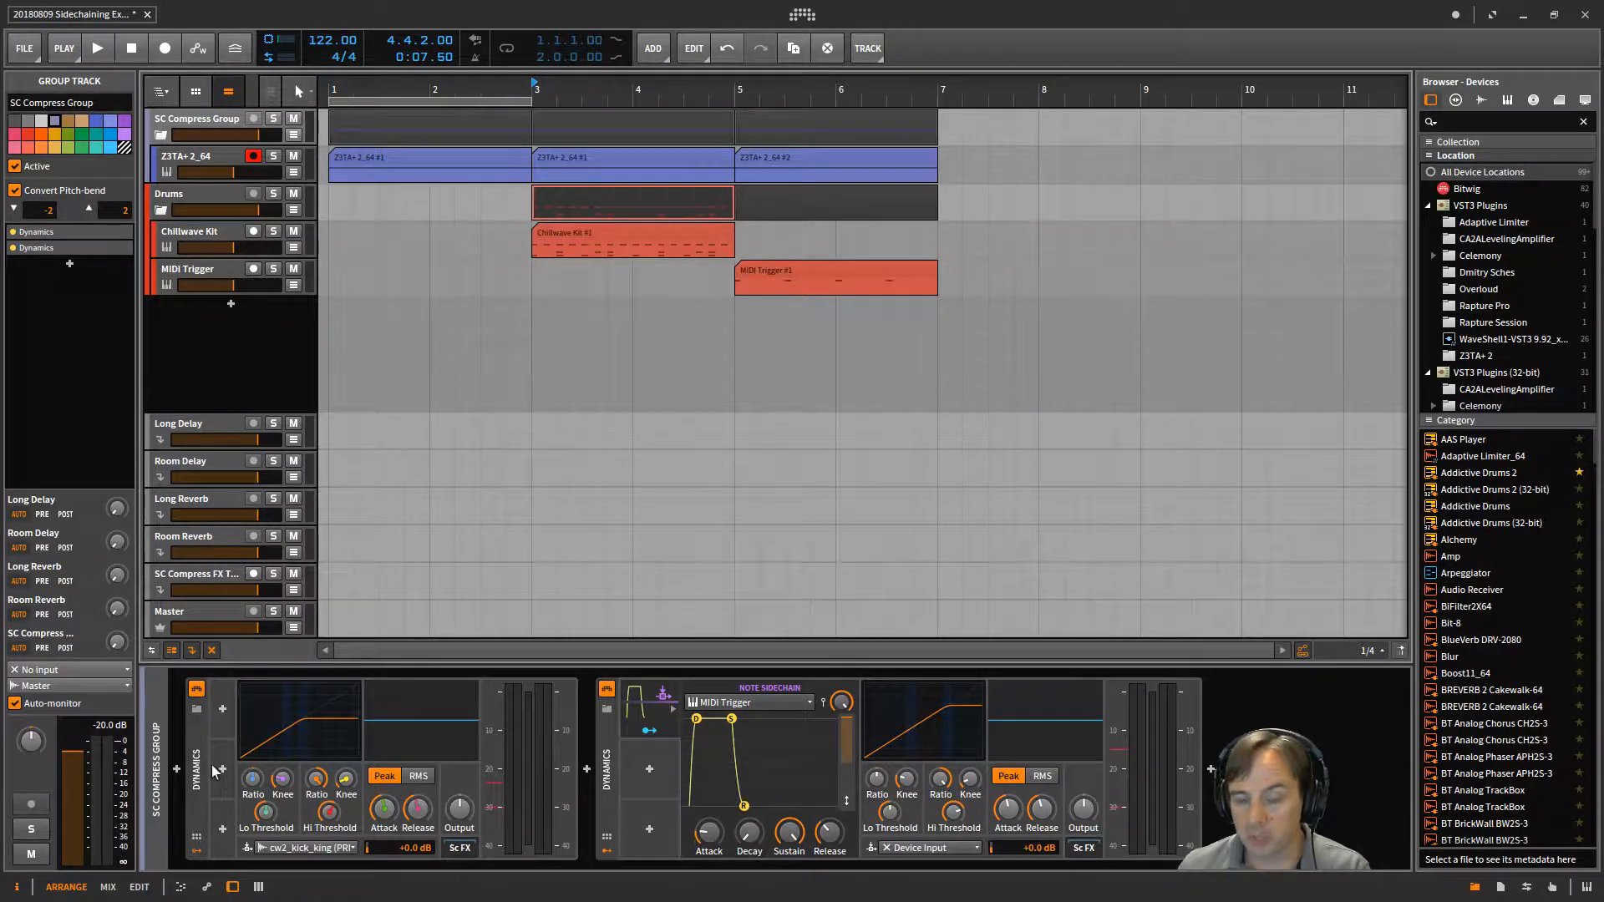
click(349, 847)
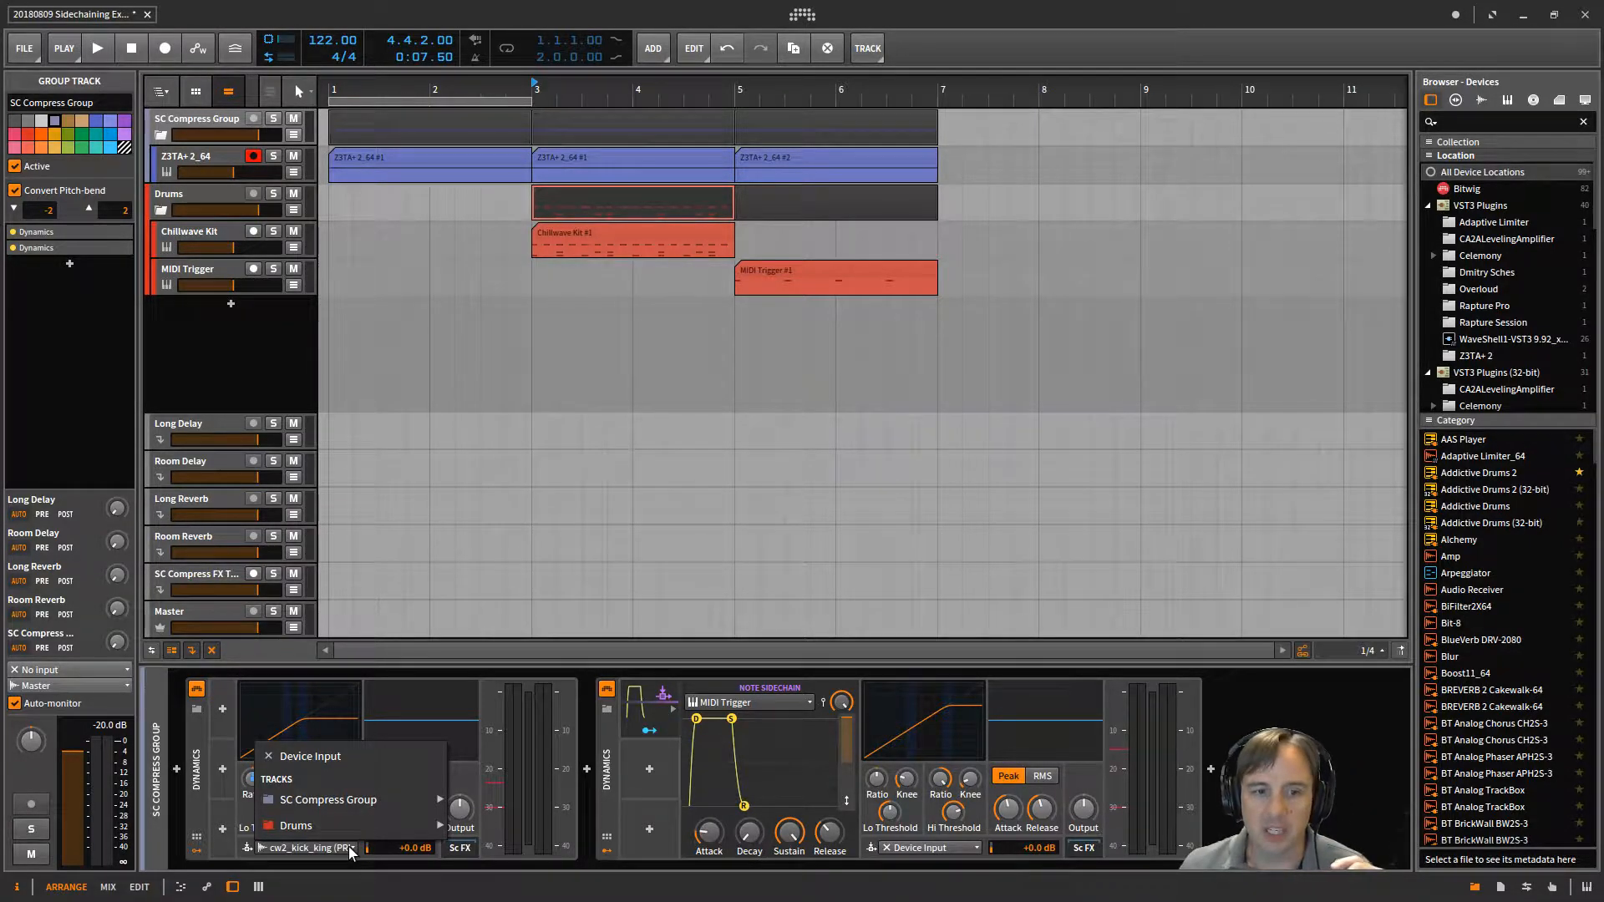
mouse_move(353, 831)
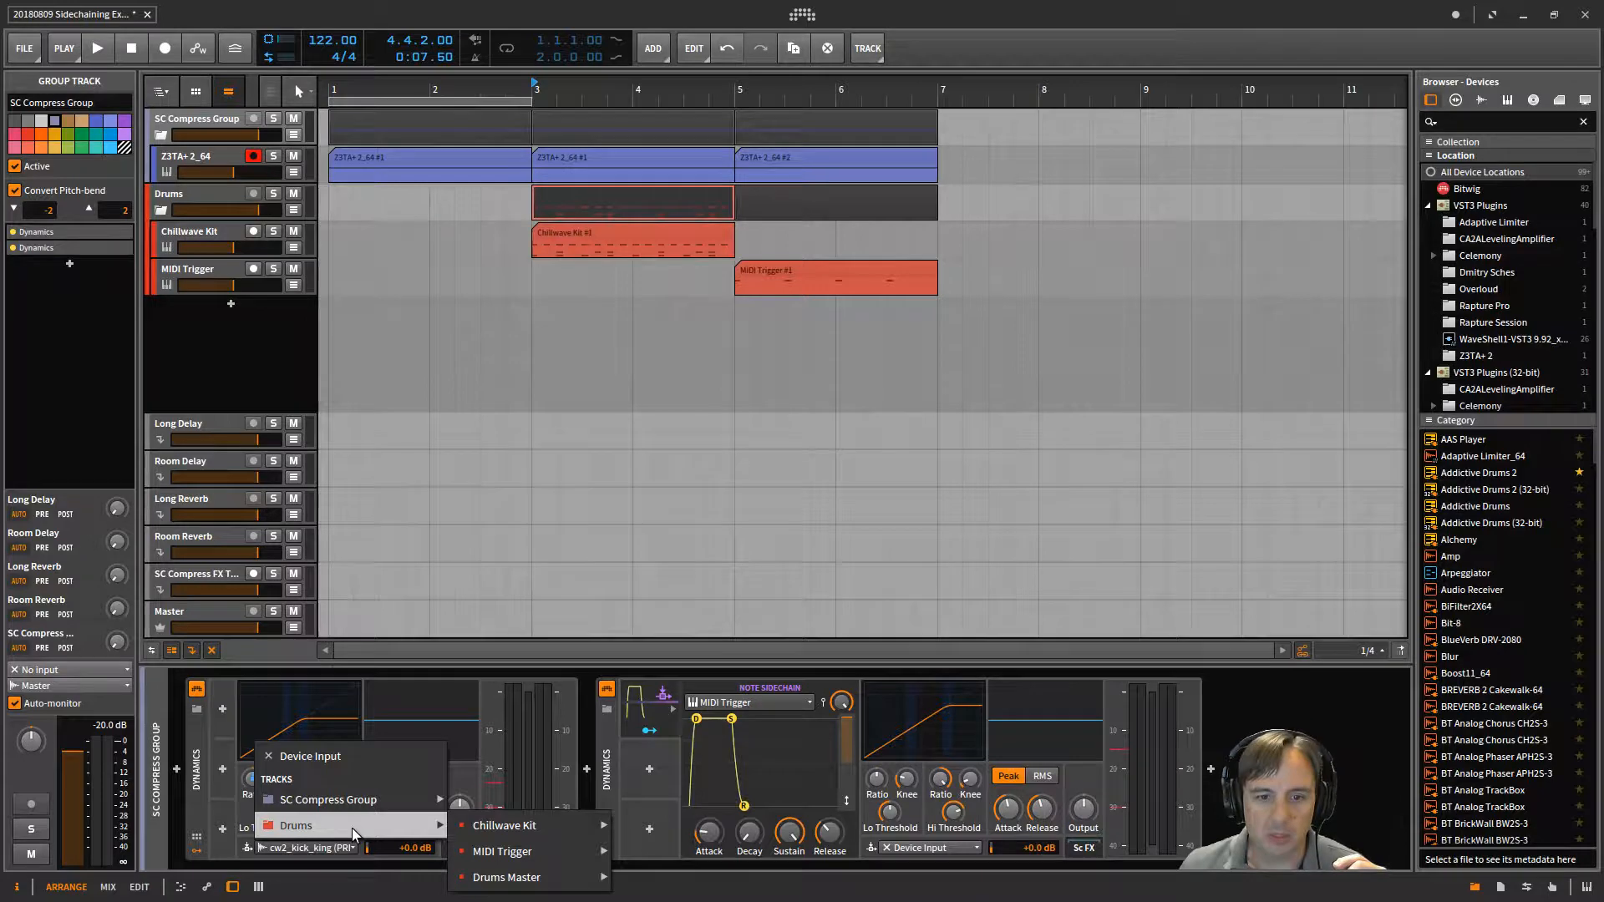
mouse_move(509, 830)
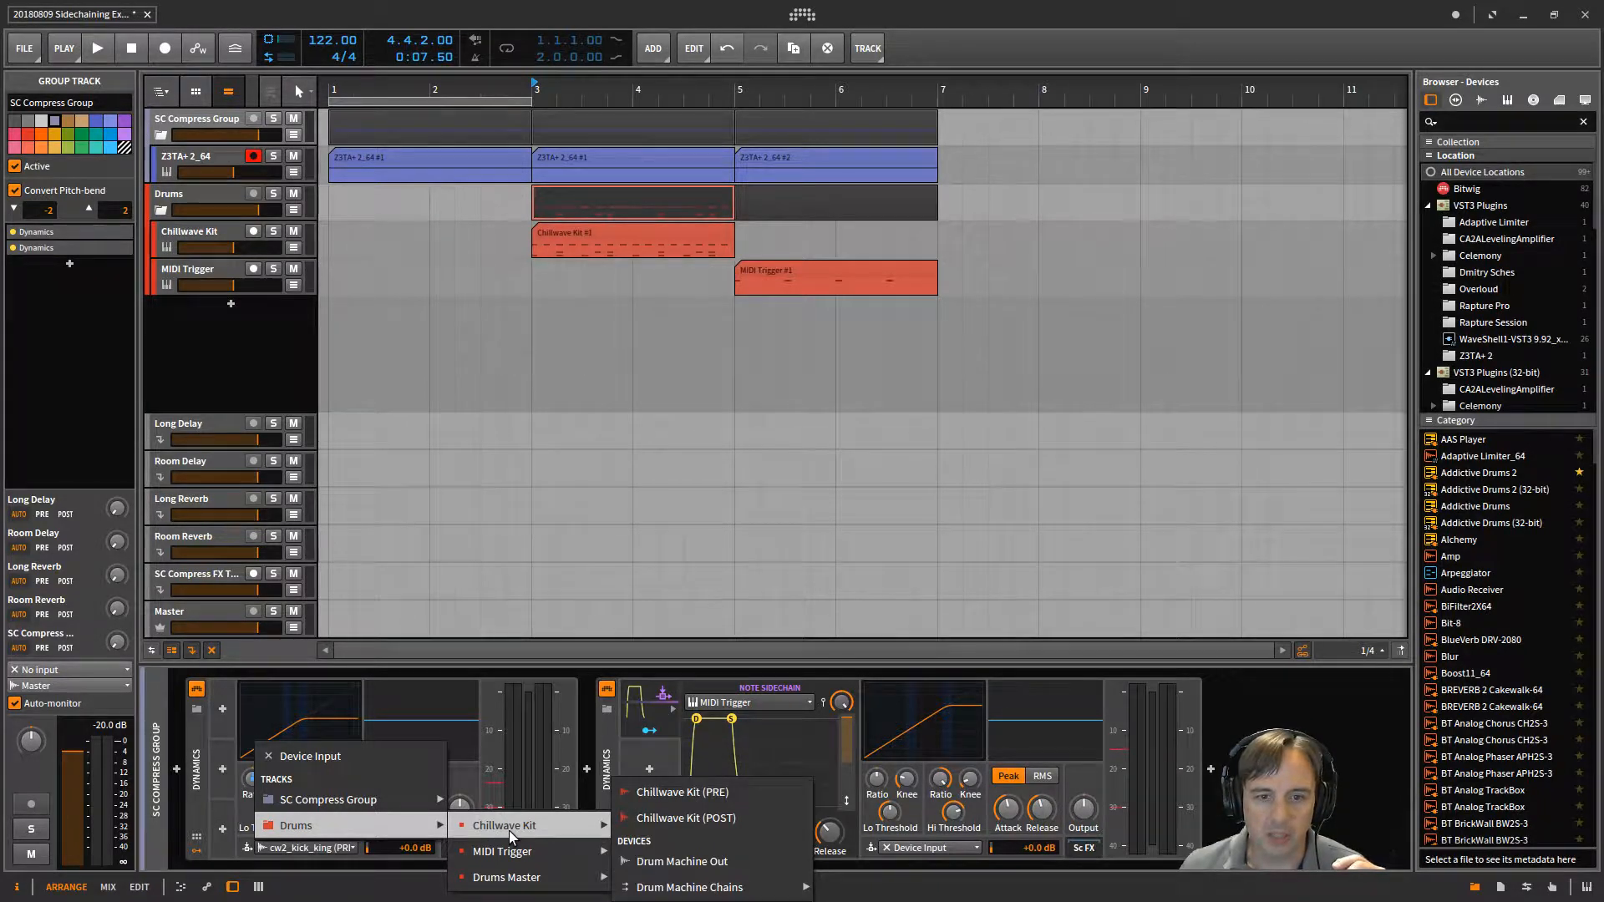
mouse_move(713, 892)
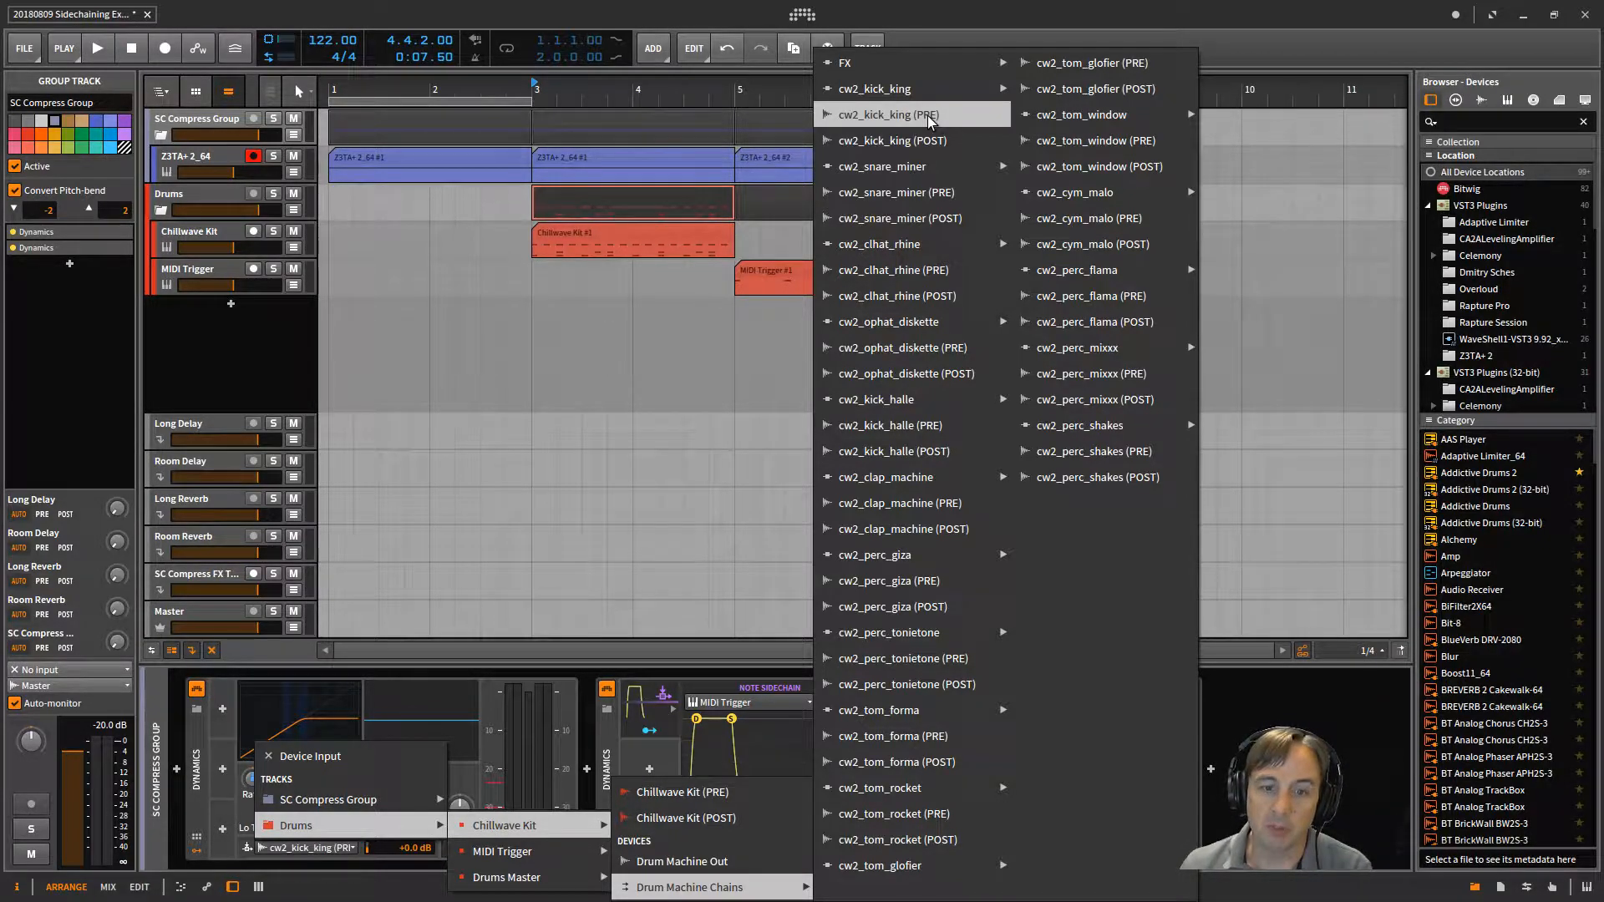
click(594, 389)
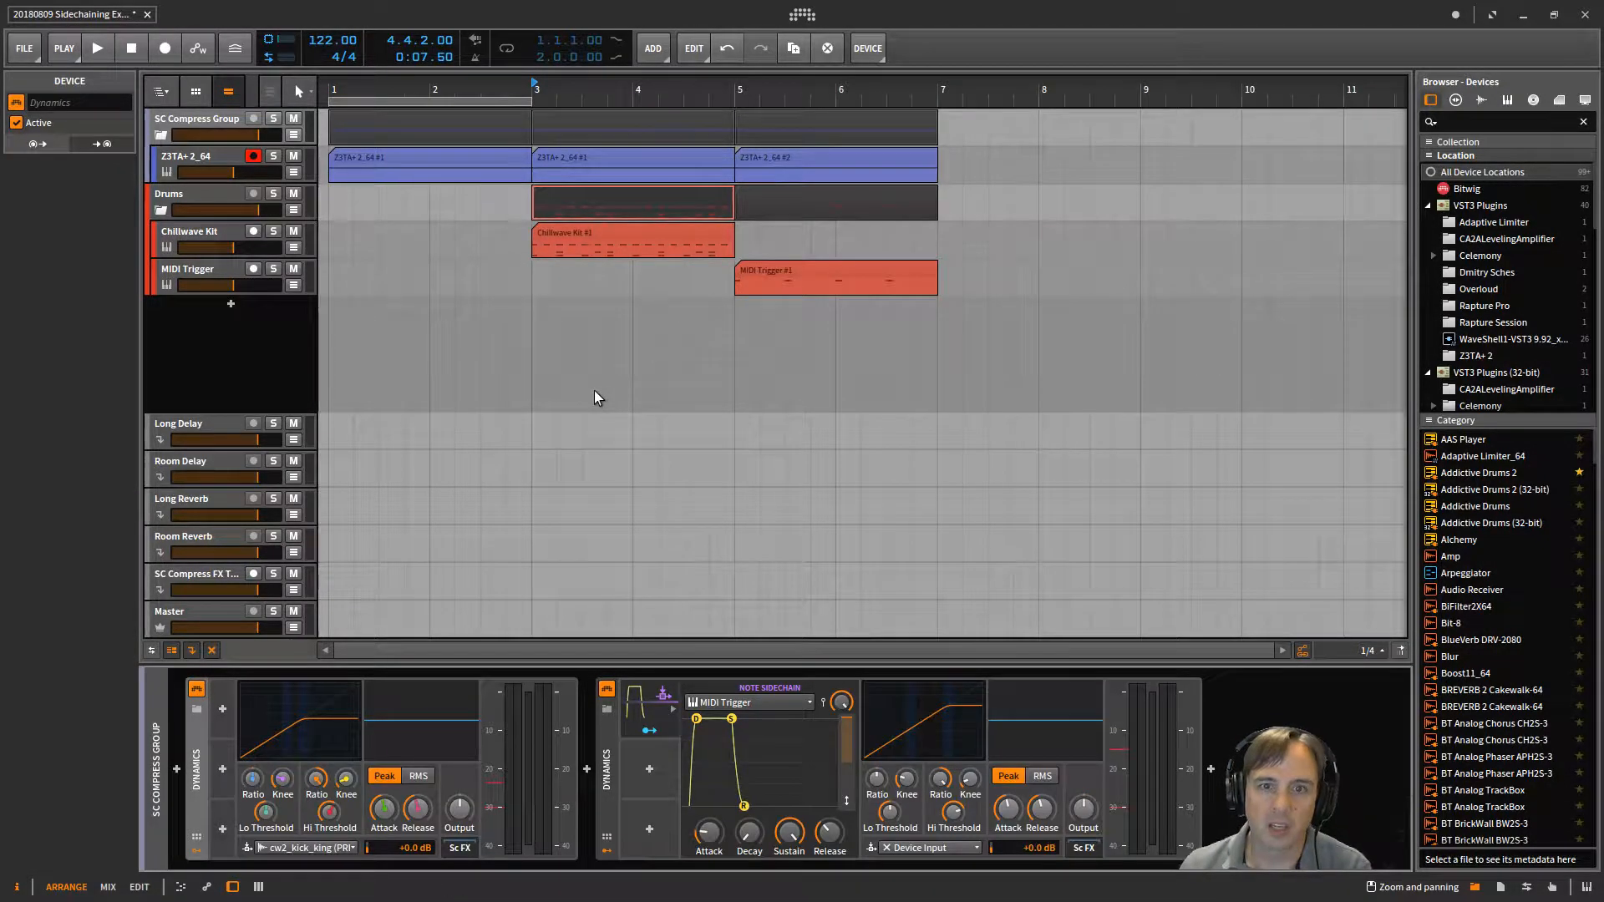
Move the two-bar loop region to bar 3, enable looping and set the playback start to bar 3
click(529, 303)
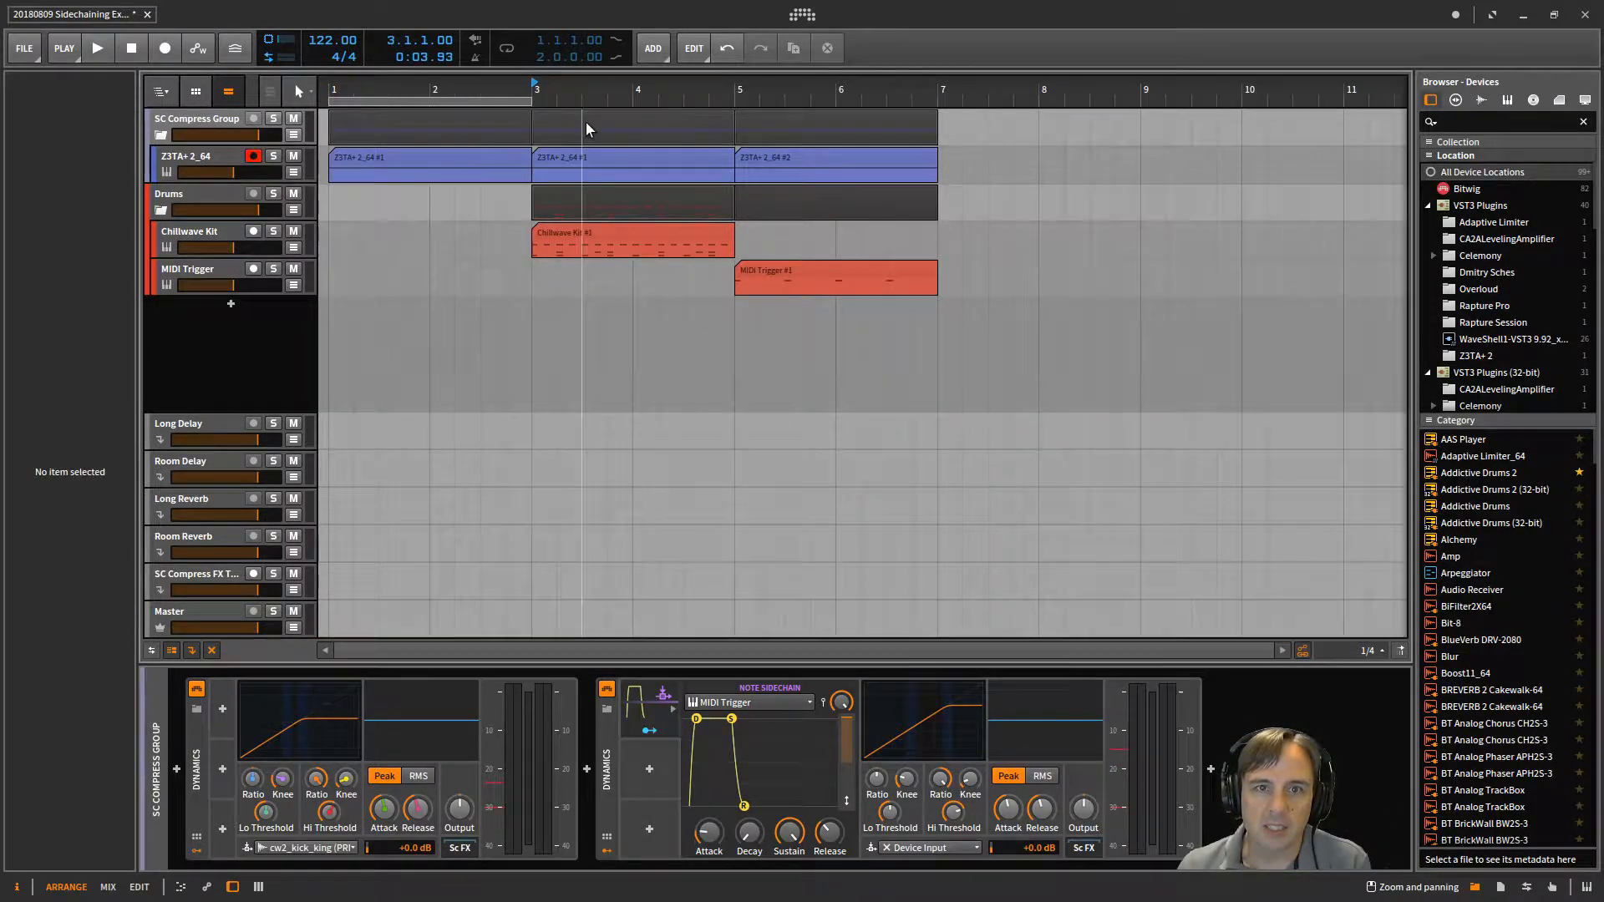
drag(463, 100, 659, 103)
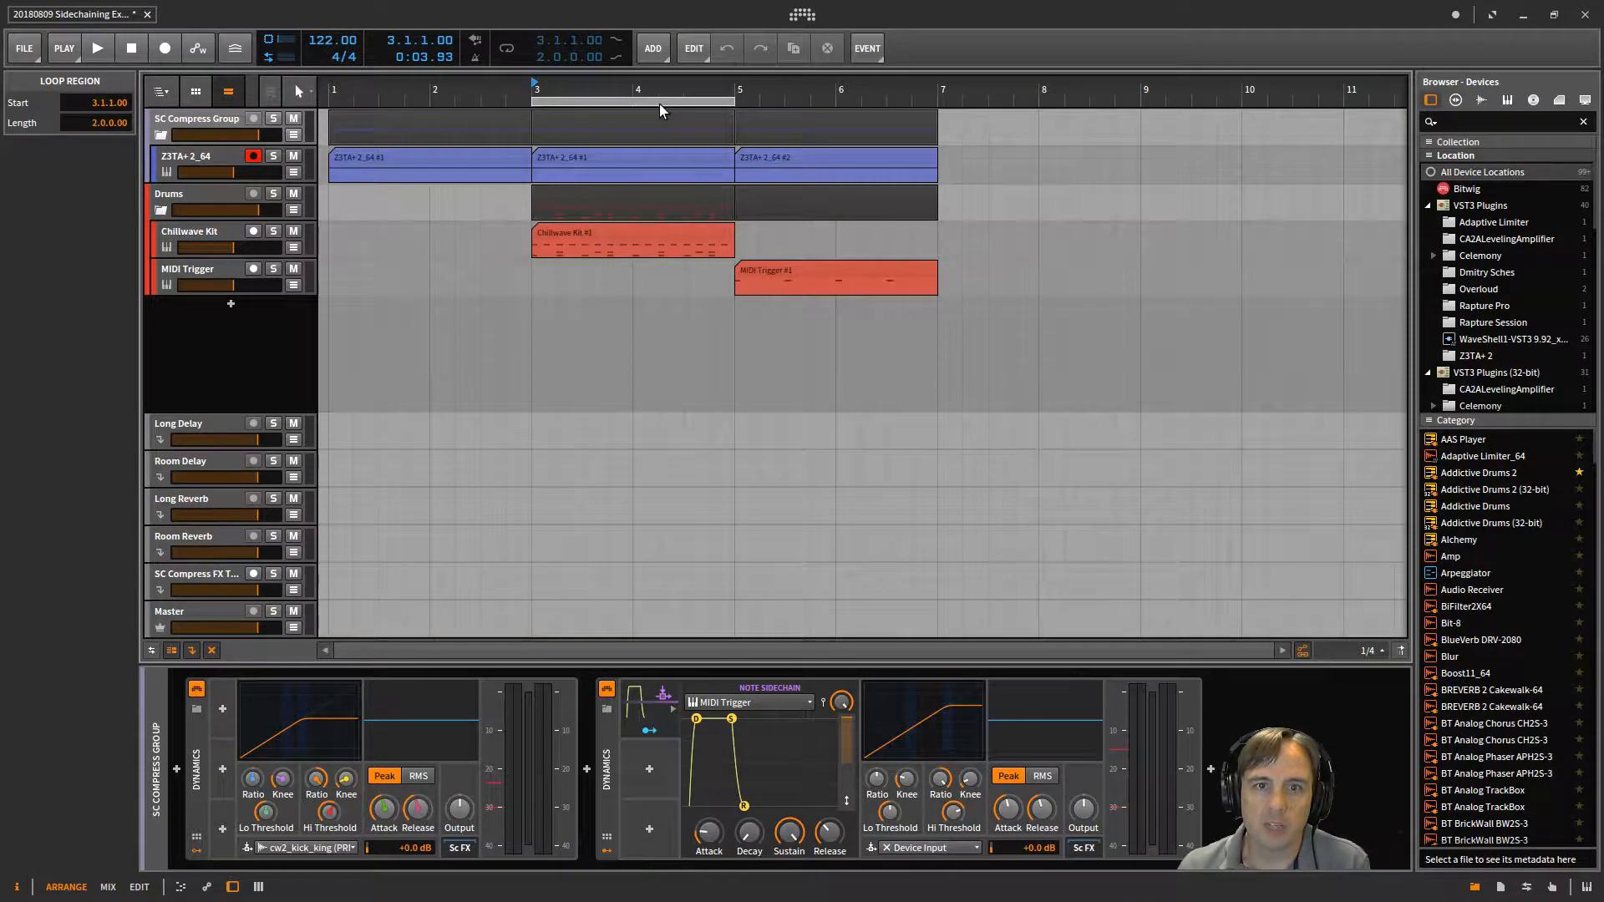
key(space)
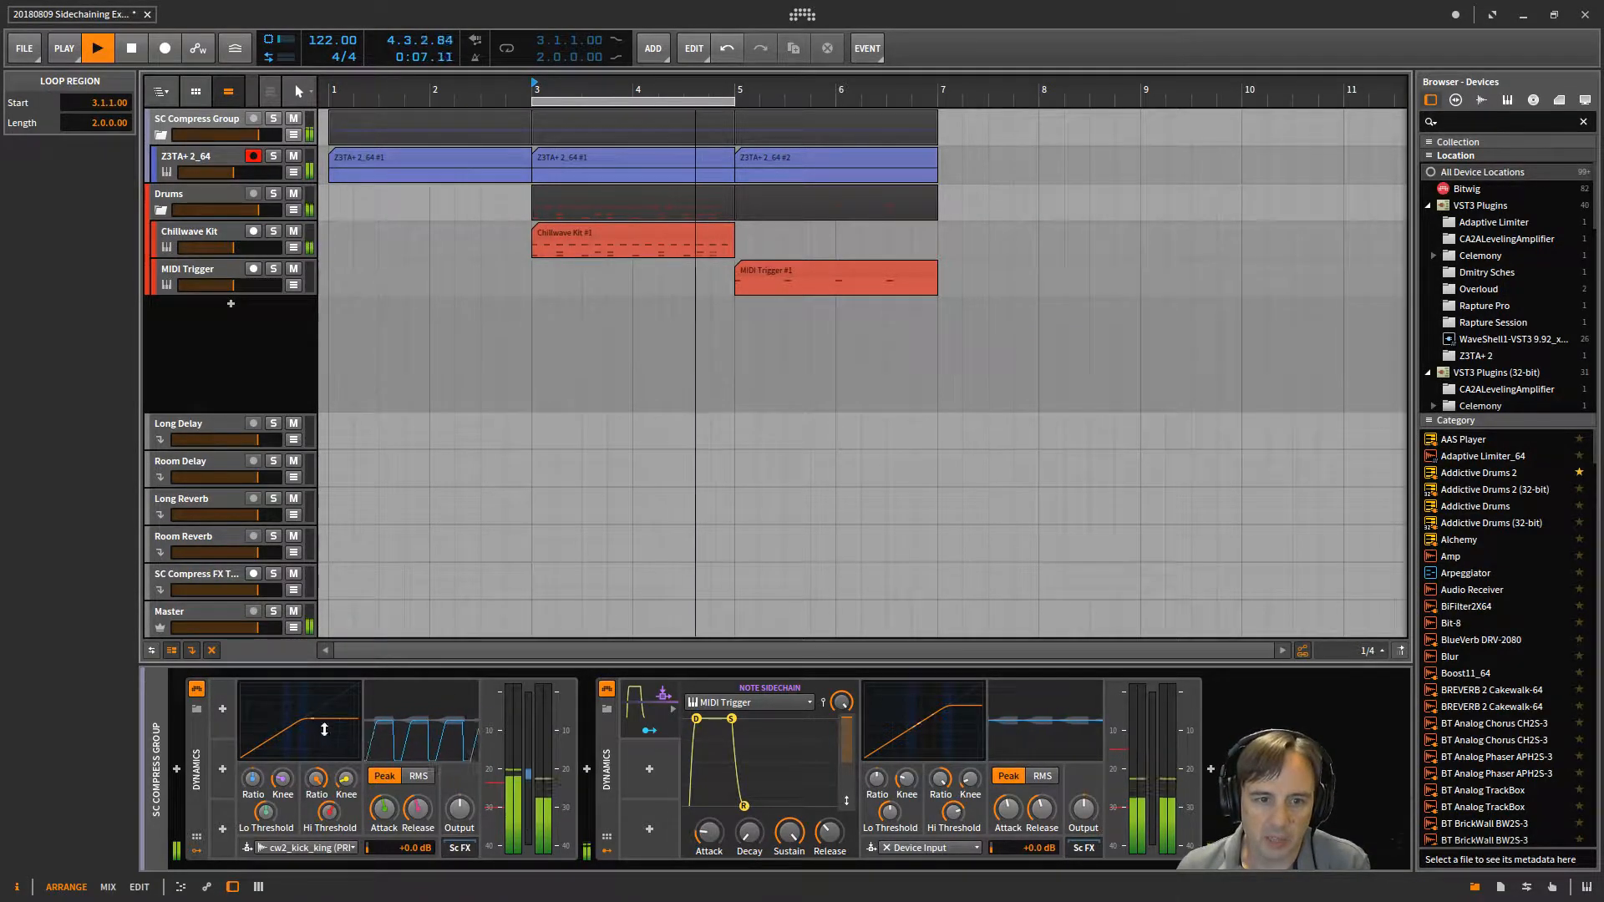
key(space)
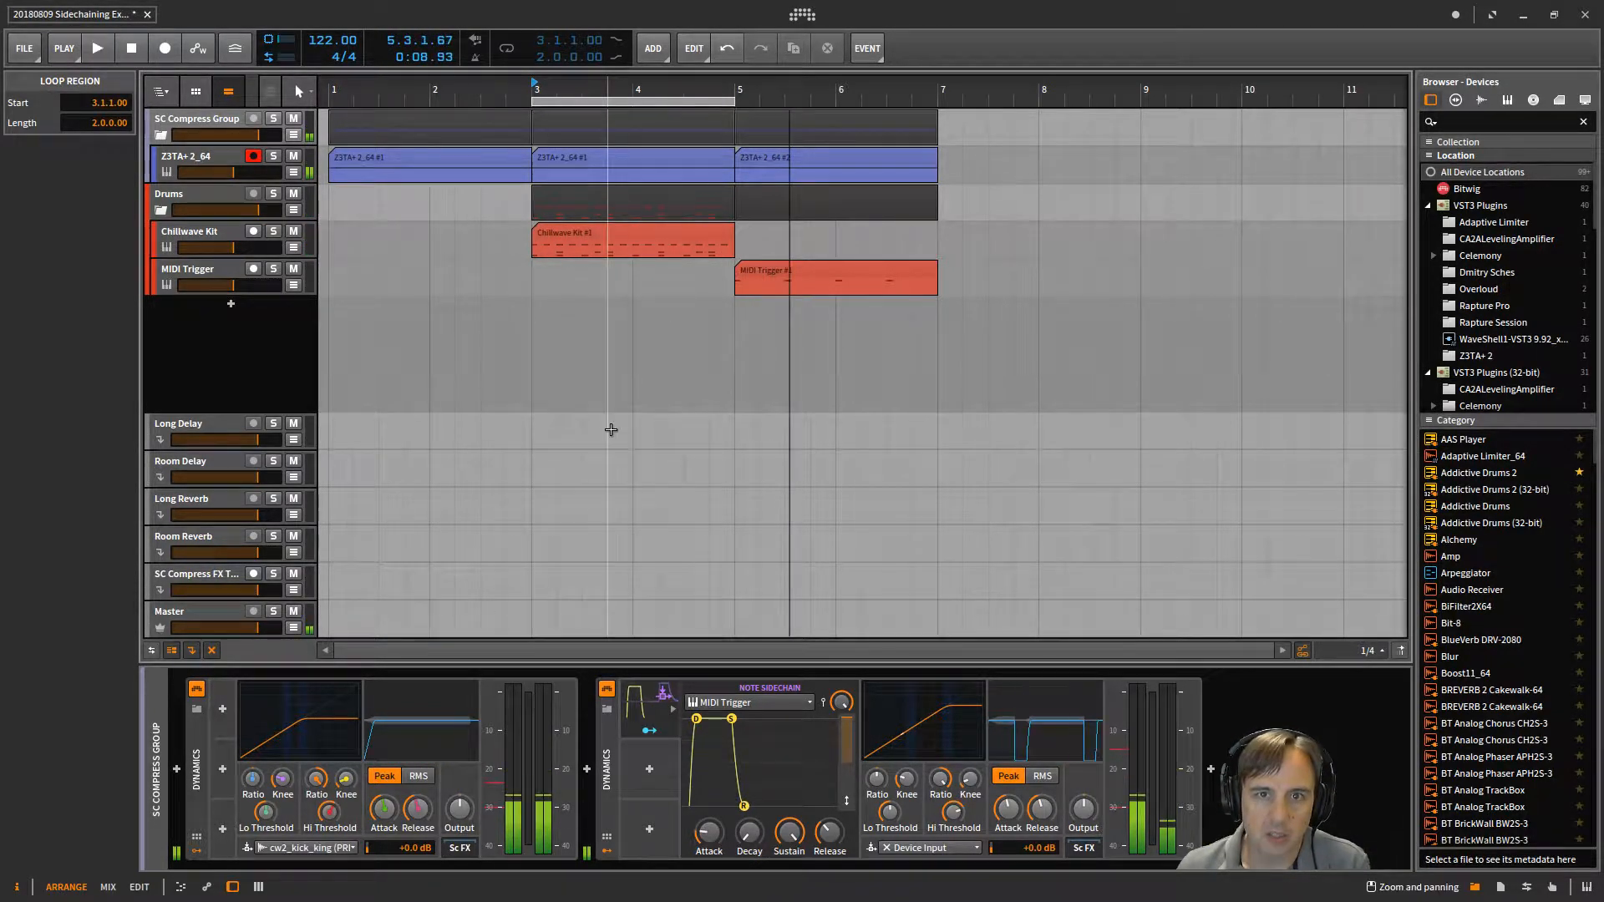
click(504, 49)
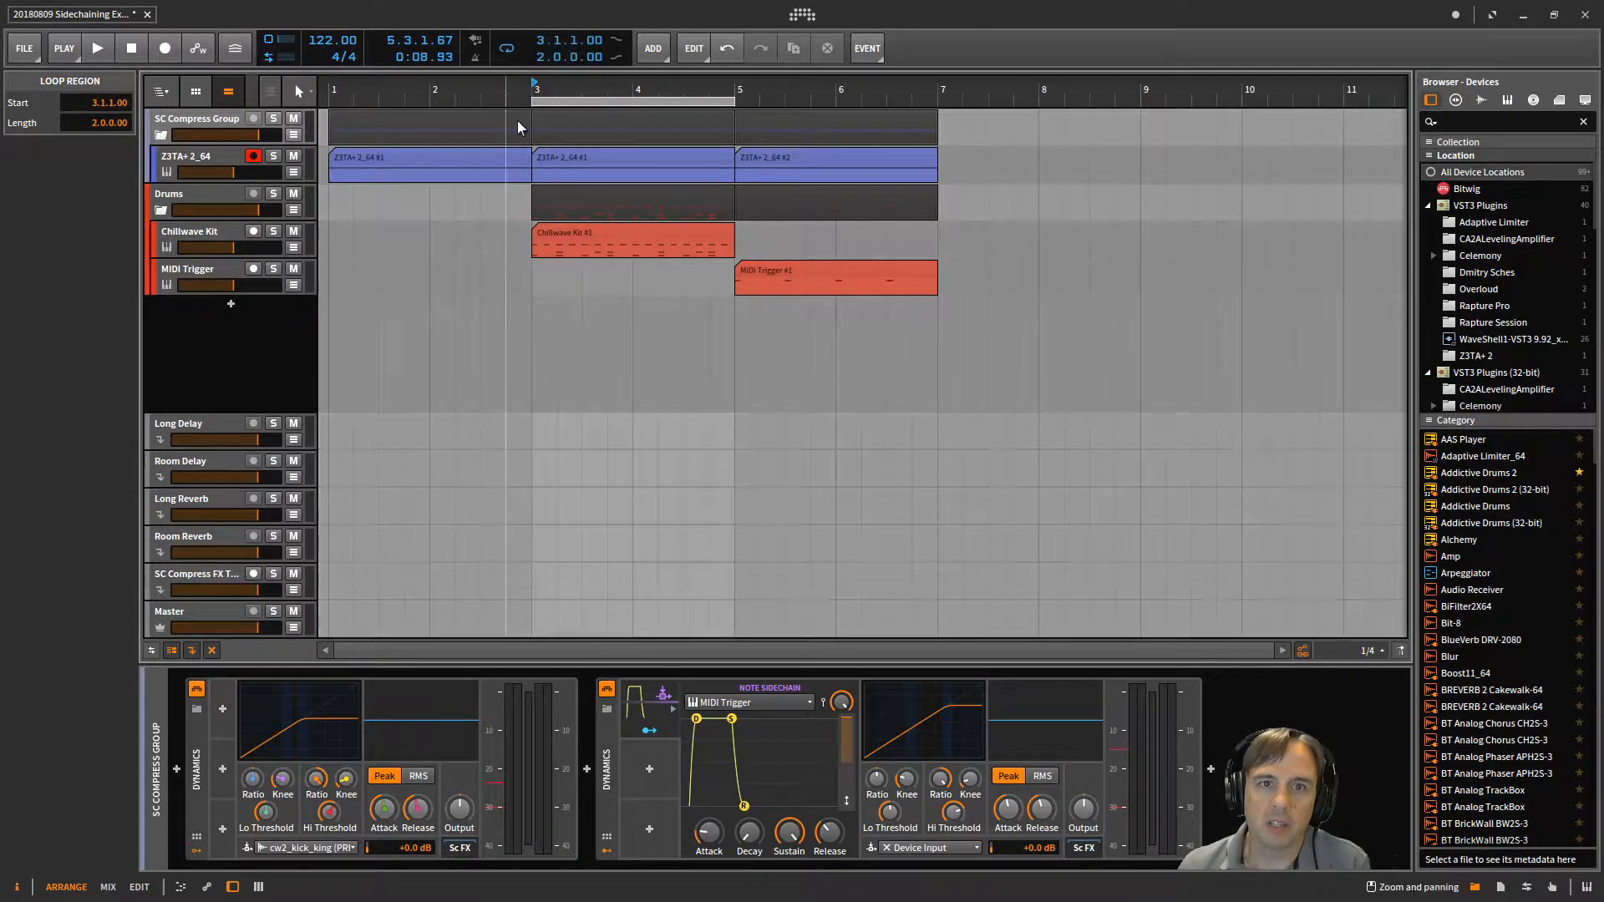
click(519, 314)
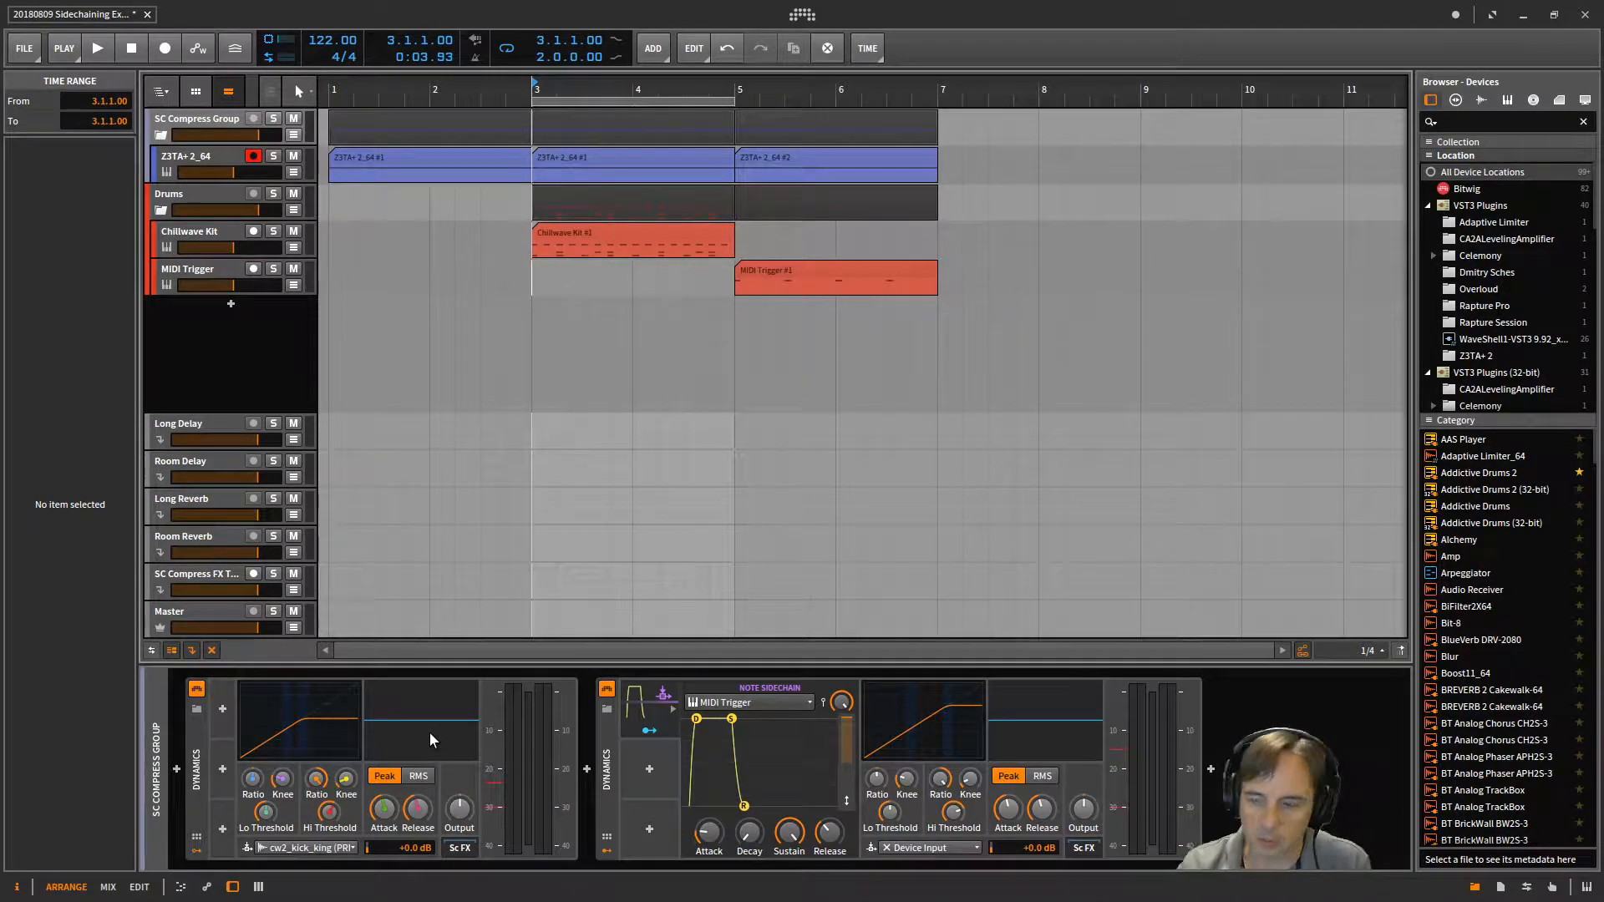
Play the looped drum section while adjusting the Release of the first Dynamics device
key(space)
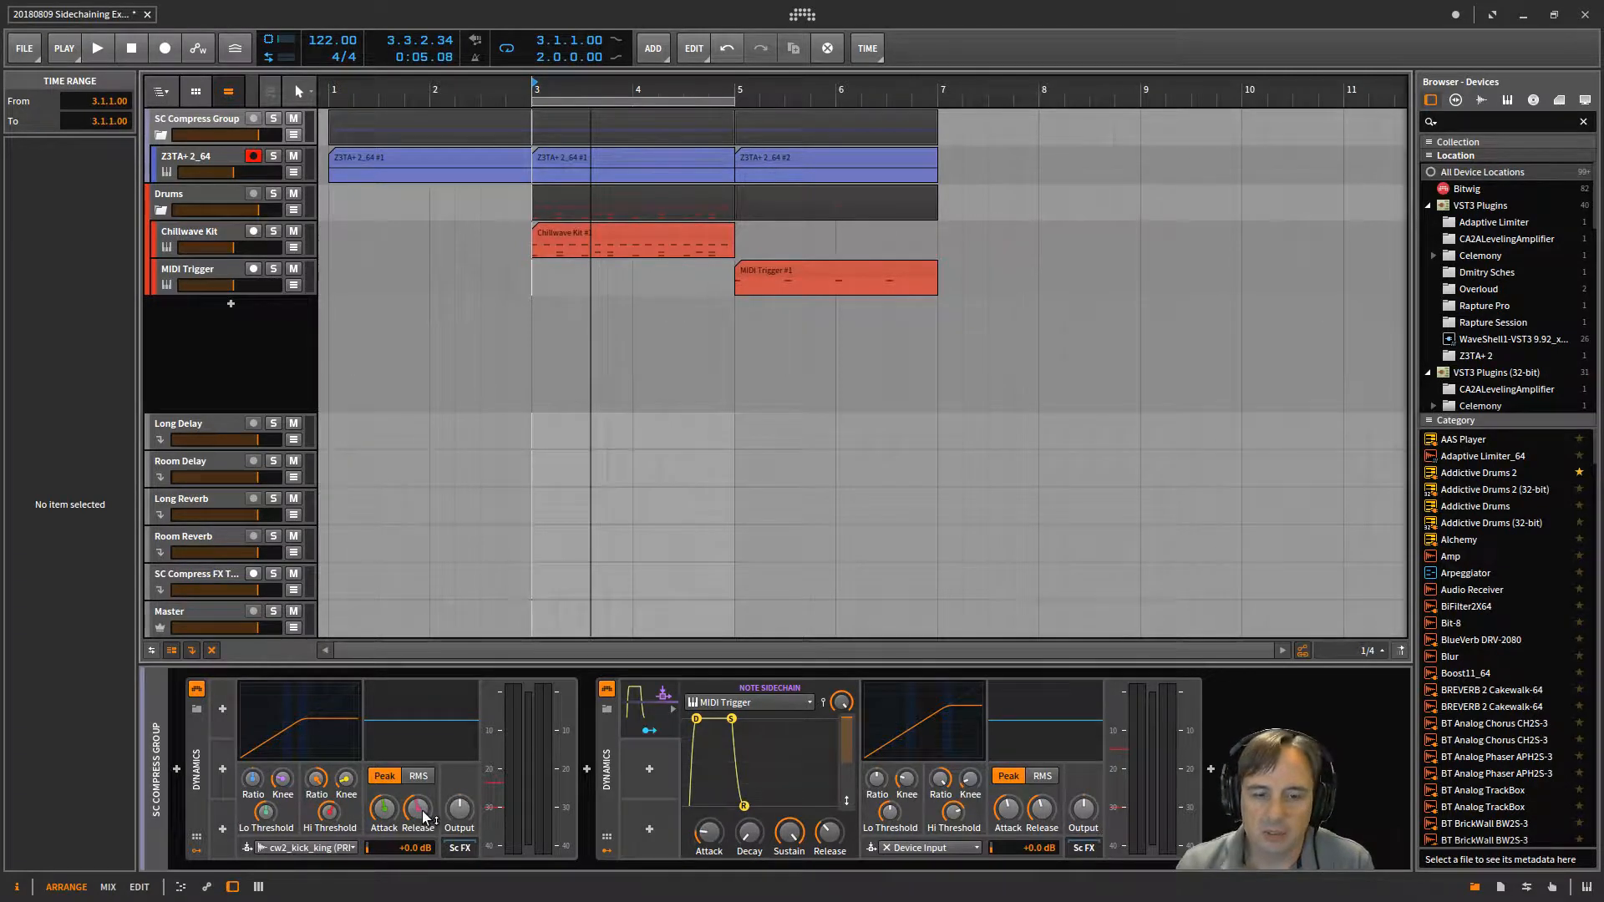
mouse_move(424, 816)
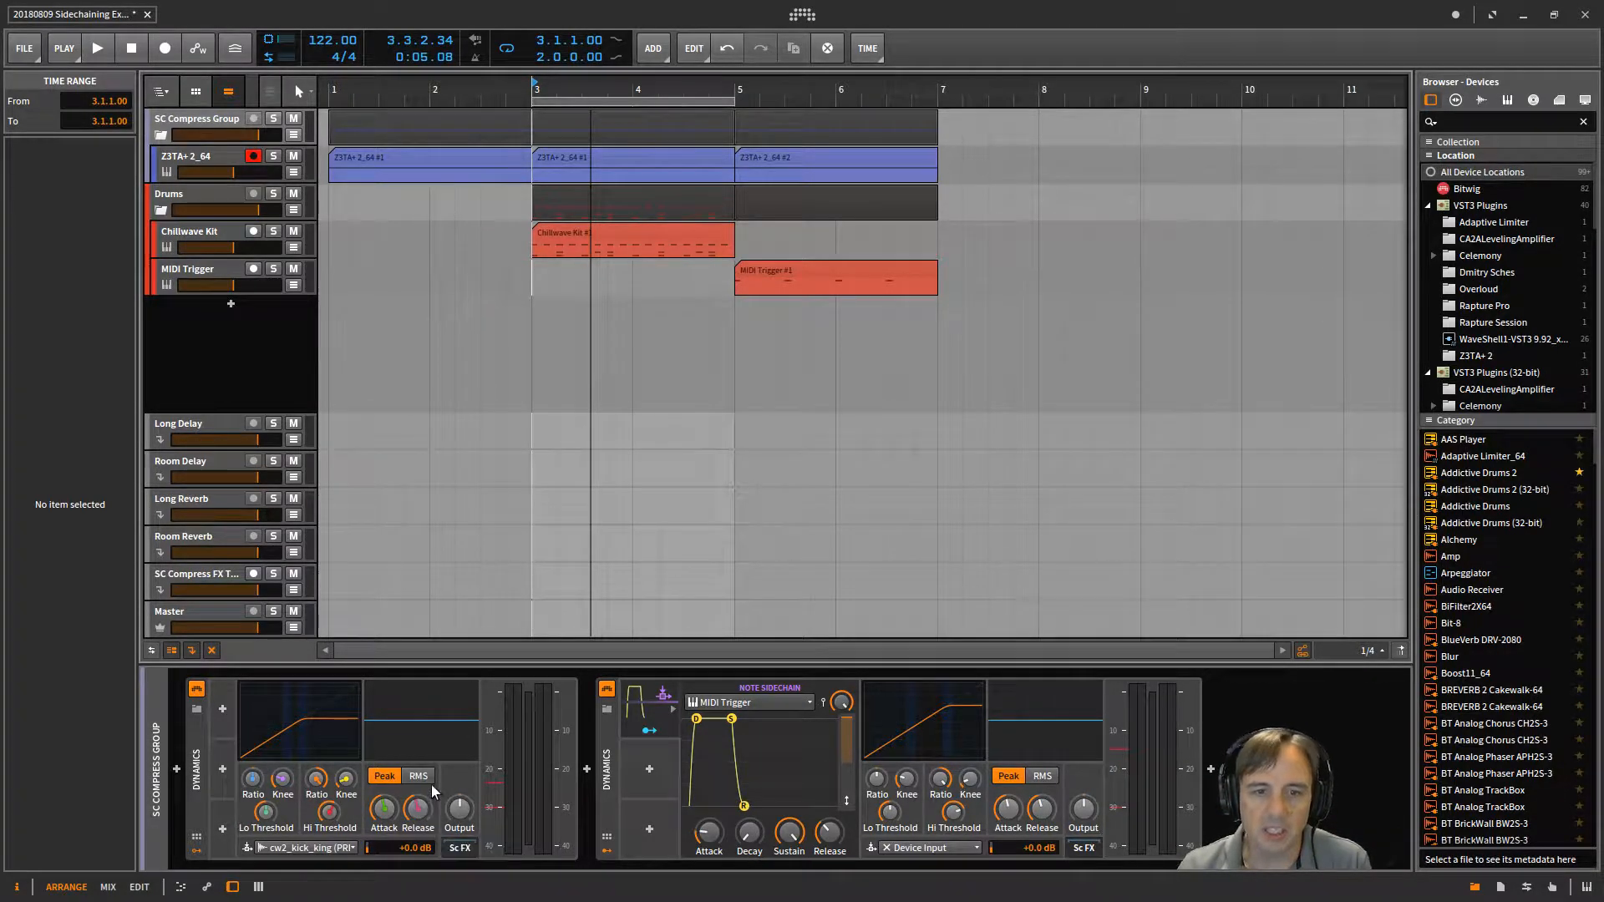
key(space)
mouse_move(422, 806)
mouse_down()
mouse_move(422, 622)
mouse_move(422, 857)
mouse_move(414, 816)
mouse_up()
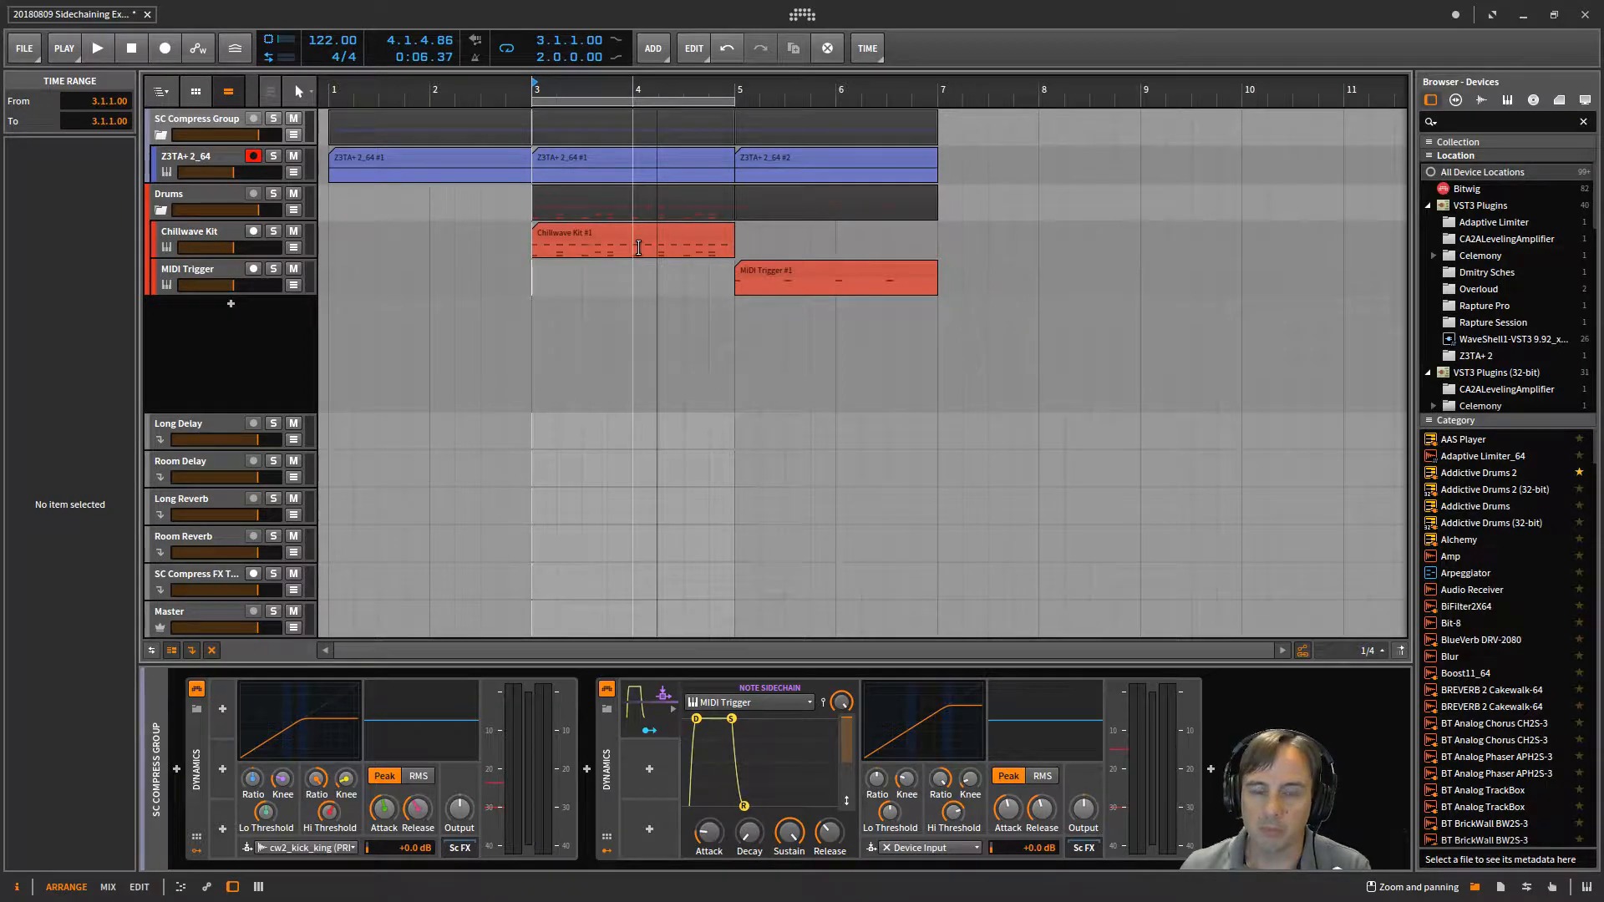
Move the loop region to bar 5 and select the MIDI Trigger clip there
drag(623, 98, 821, 98)
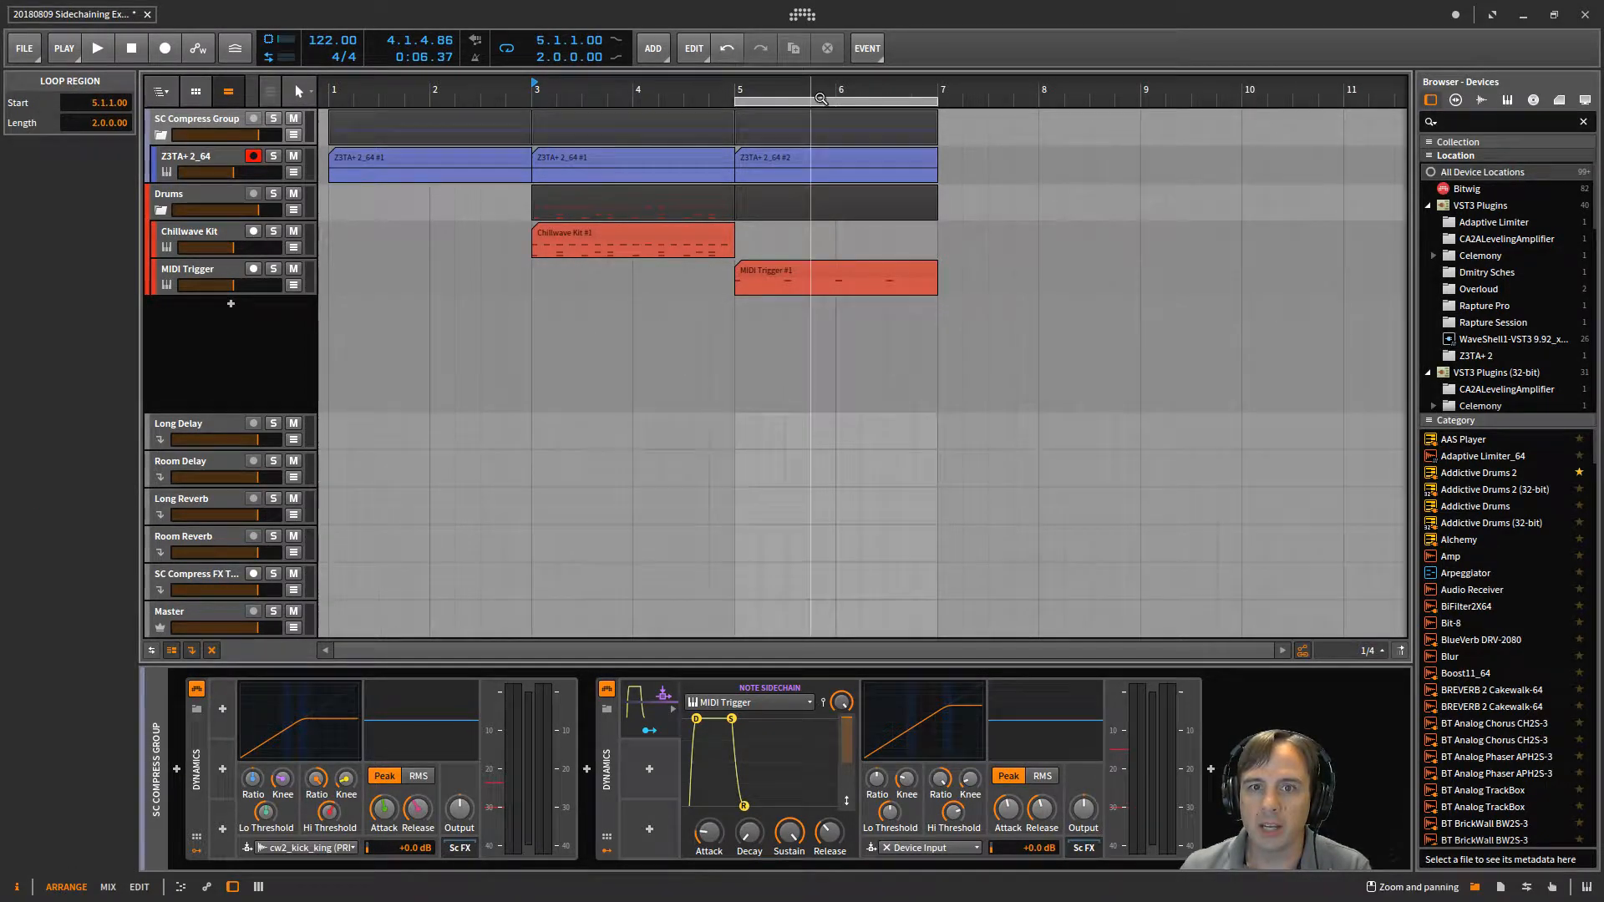
click(810, 273)
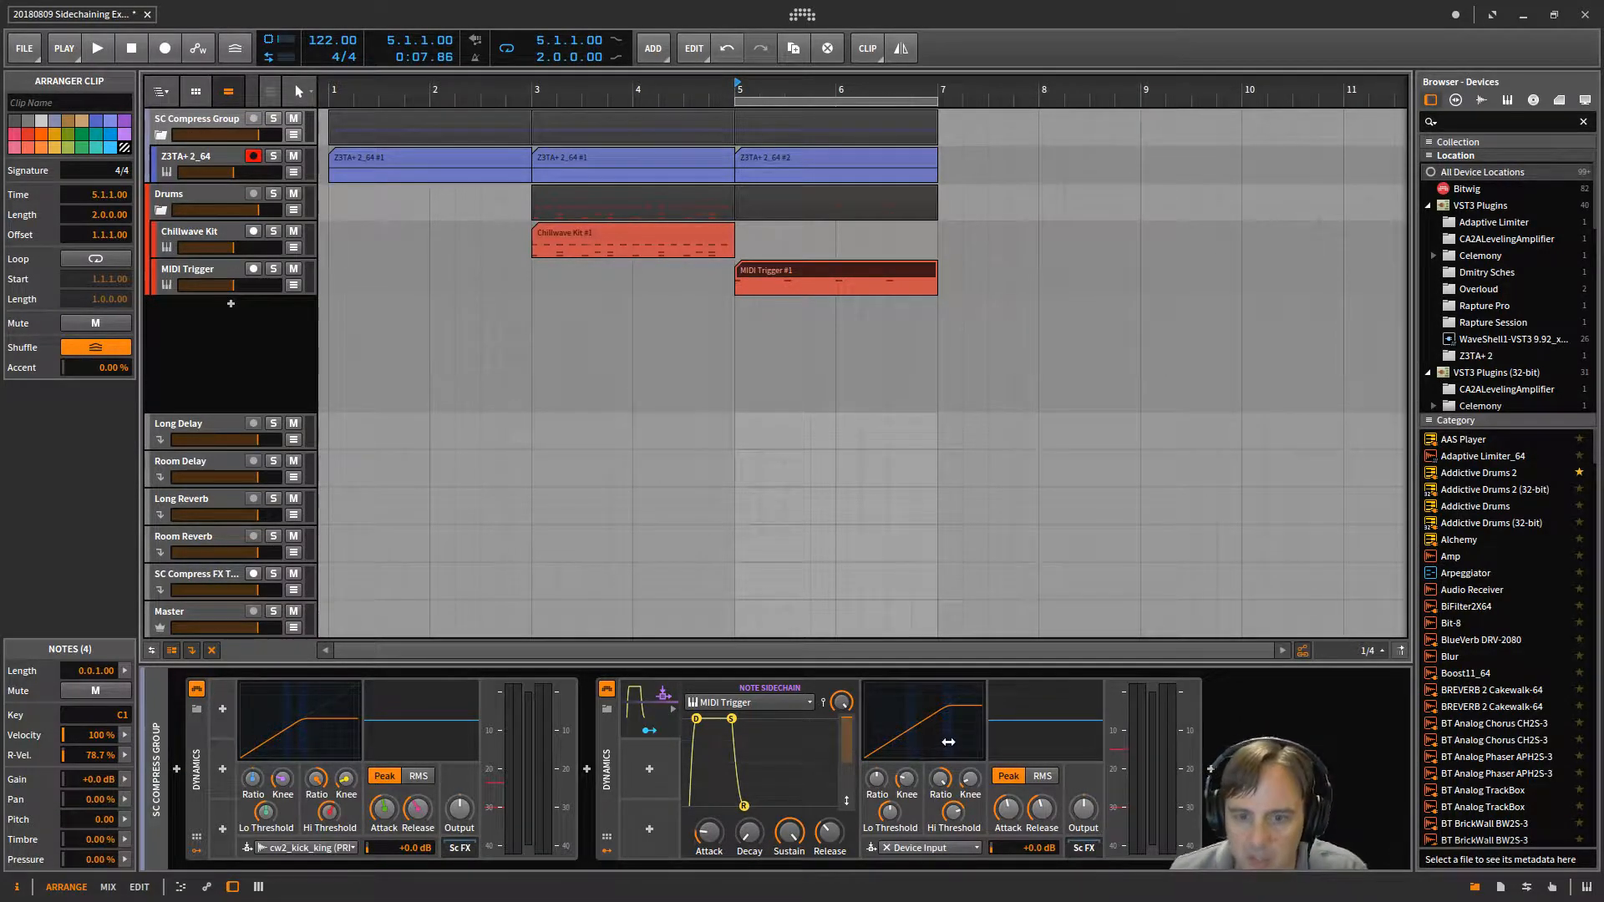
Check the second Dynamics device's sidechain input choices and the MIDI Trigger clip that feeds its Note Sidechain modulator
click(972, 848)
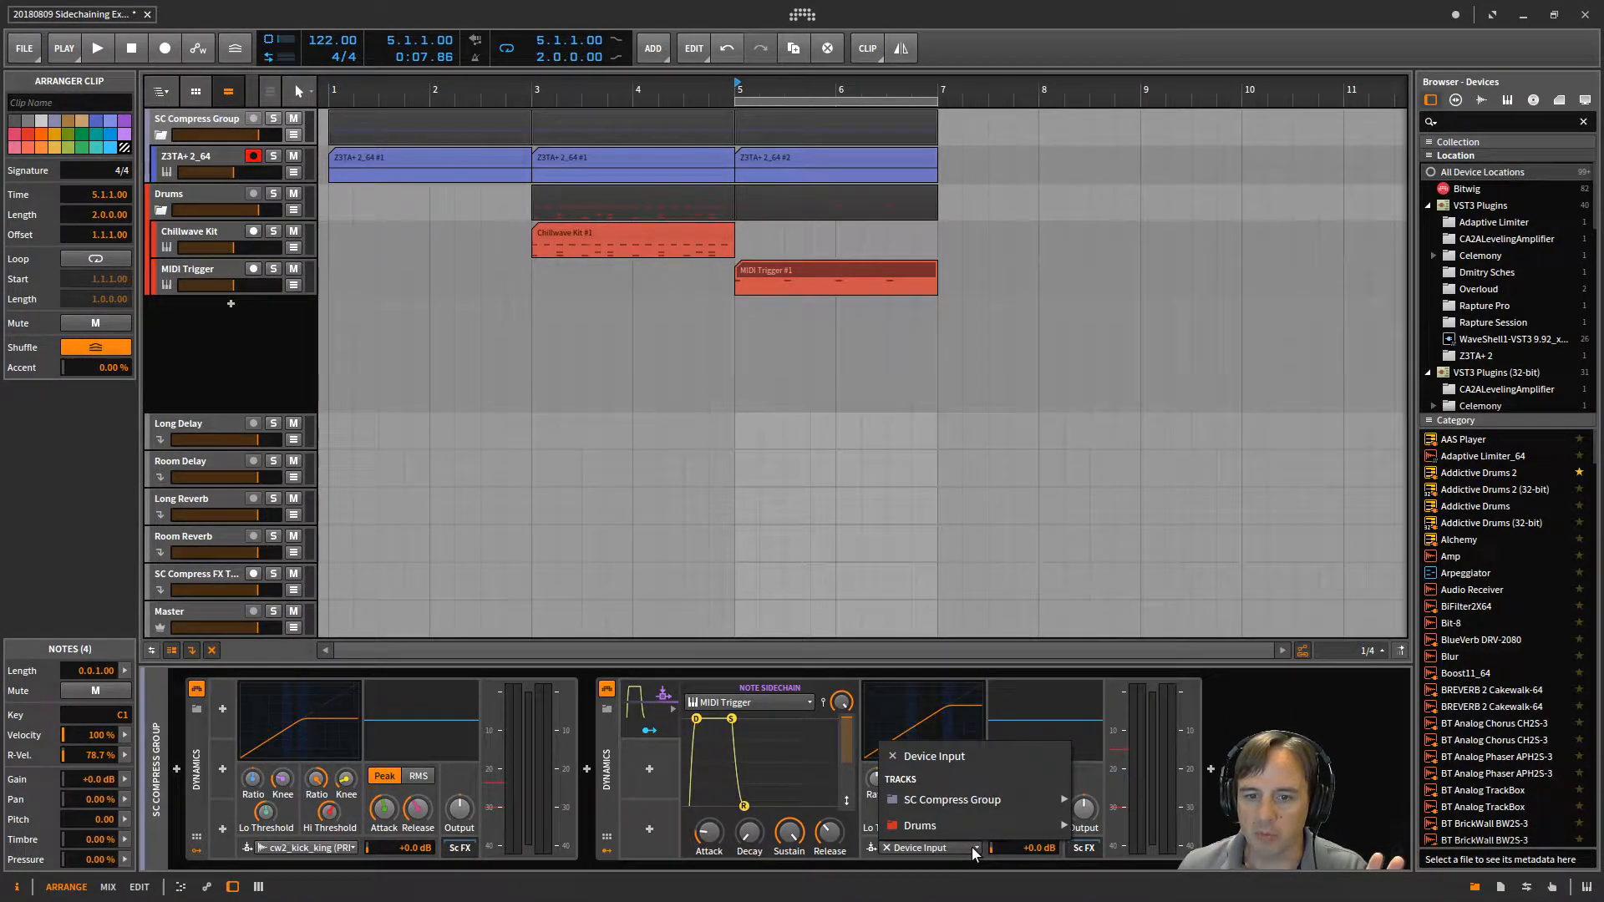
click(970, 847)
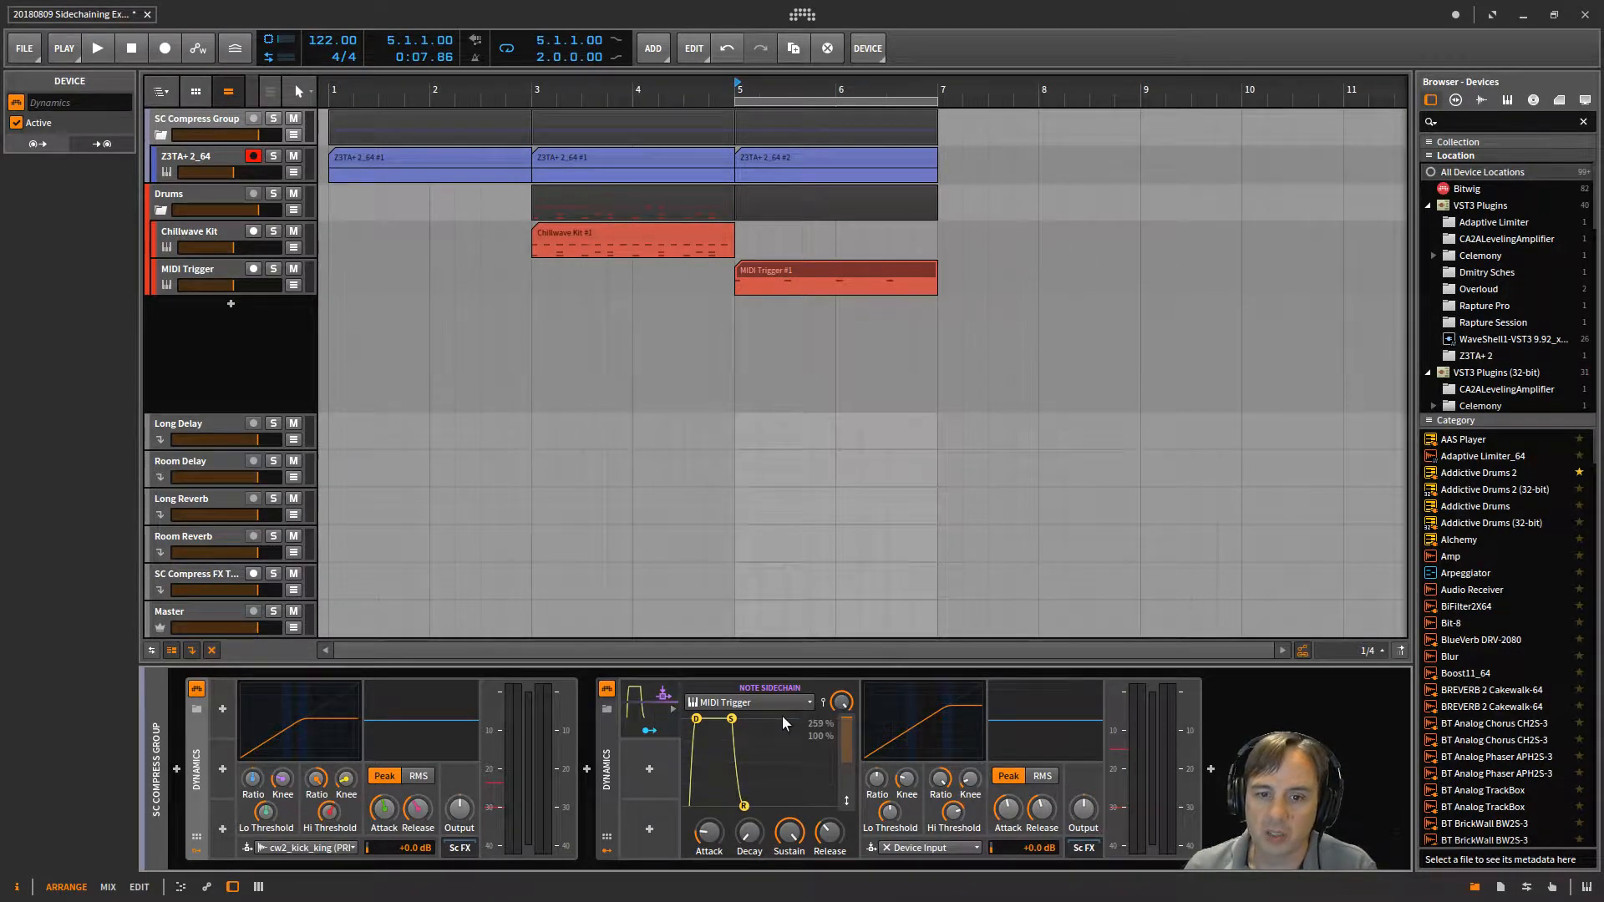
click(810, 269)
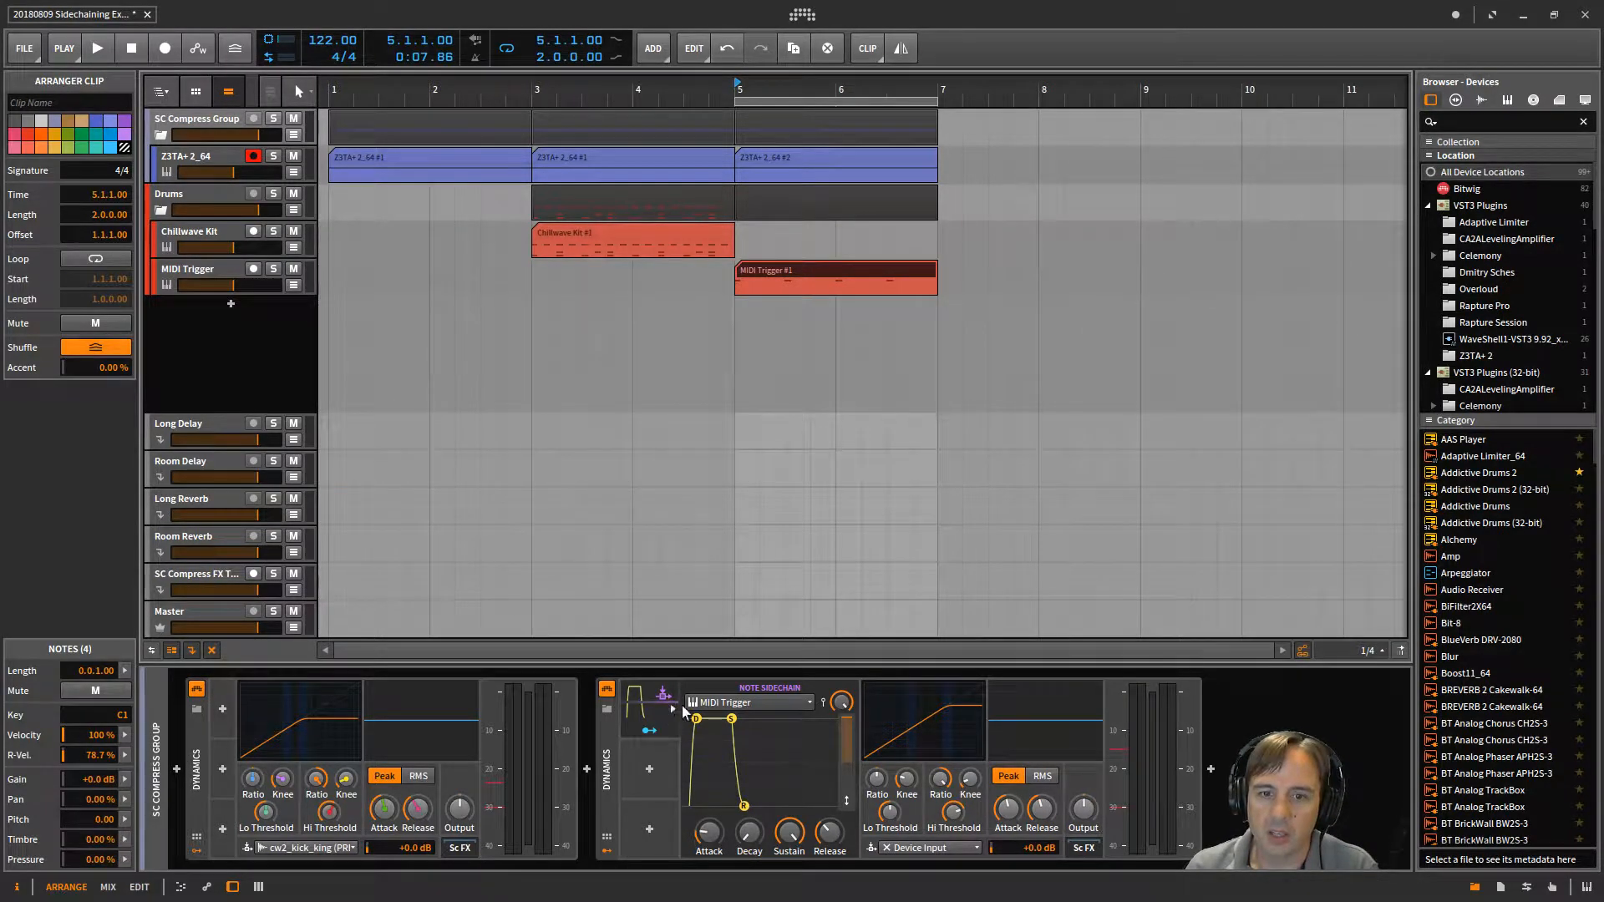
Check the available note sources of the second Dynamics device's Note Sidechain modulator, keeping MIDI Trigger as the source
click(807, 703)
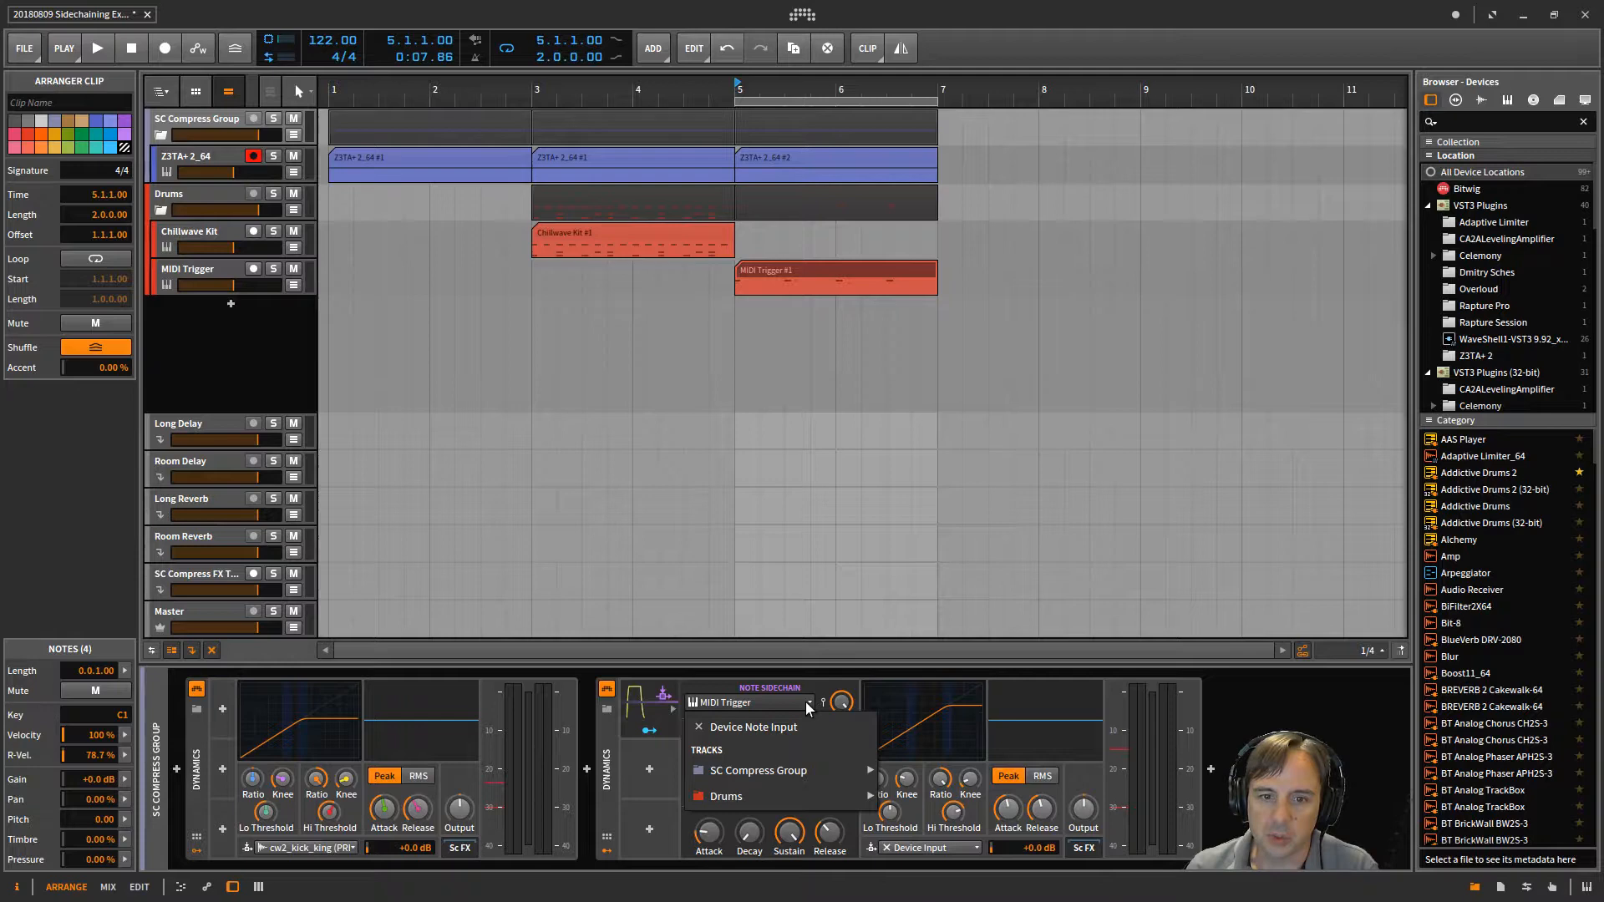
click(805, 702)
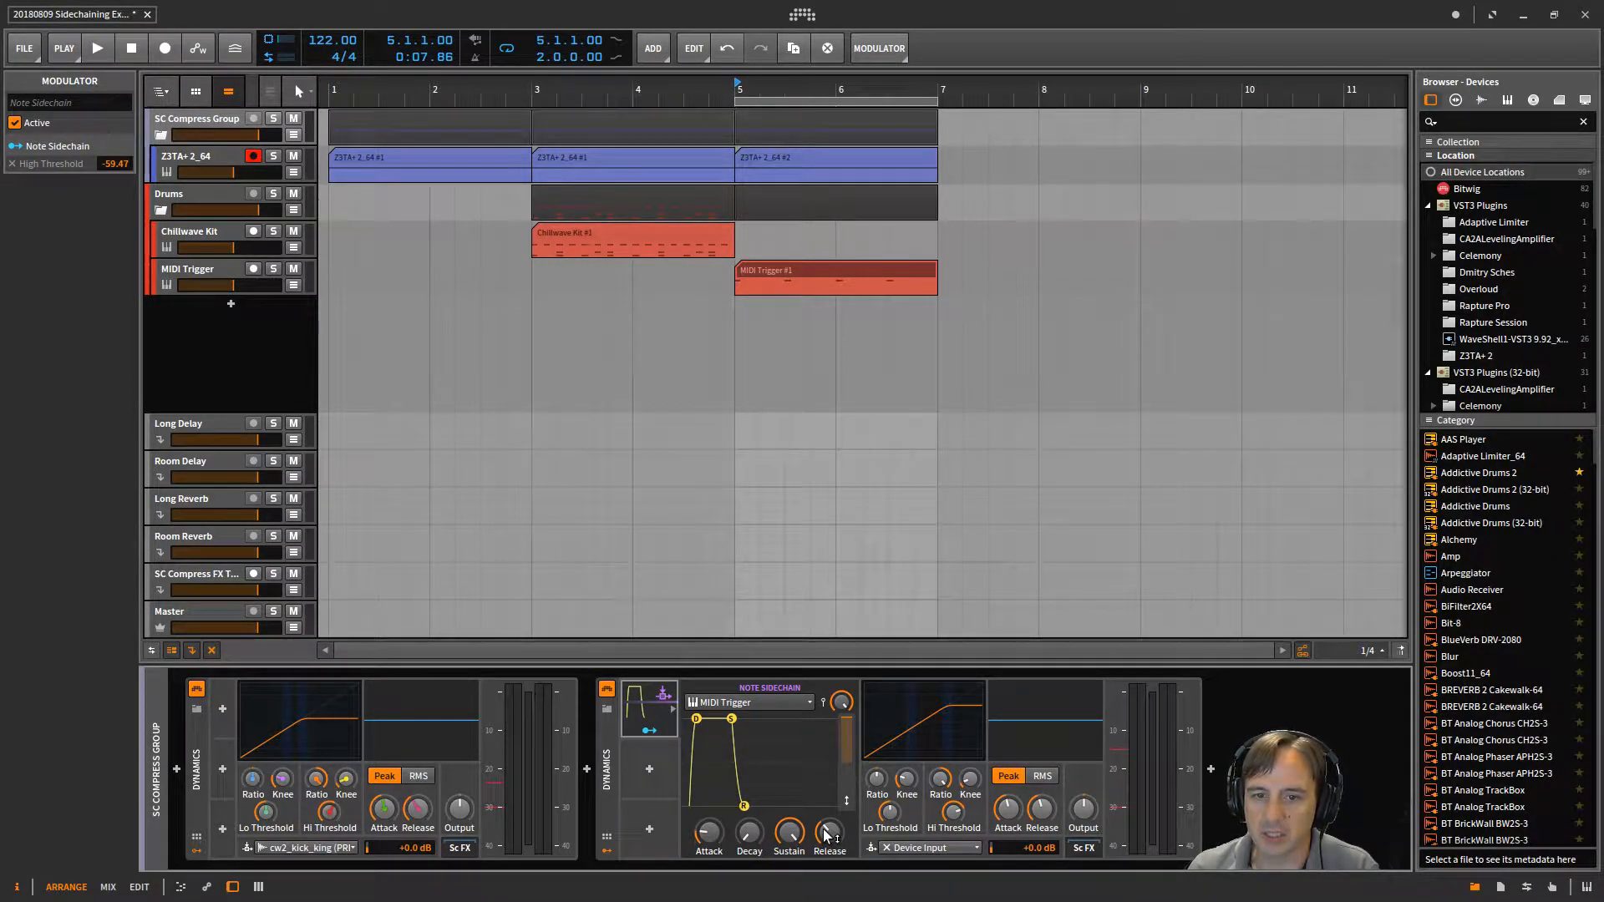
mouse_move(824, 833)
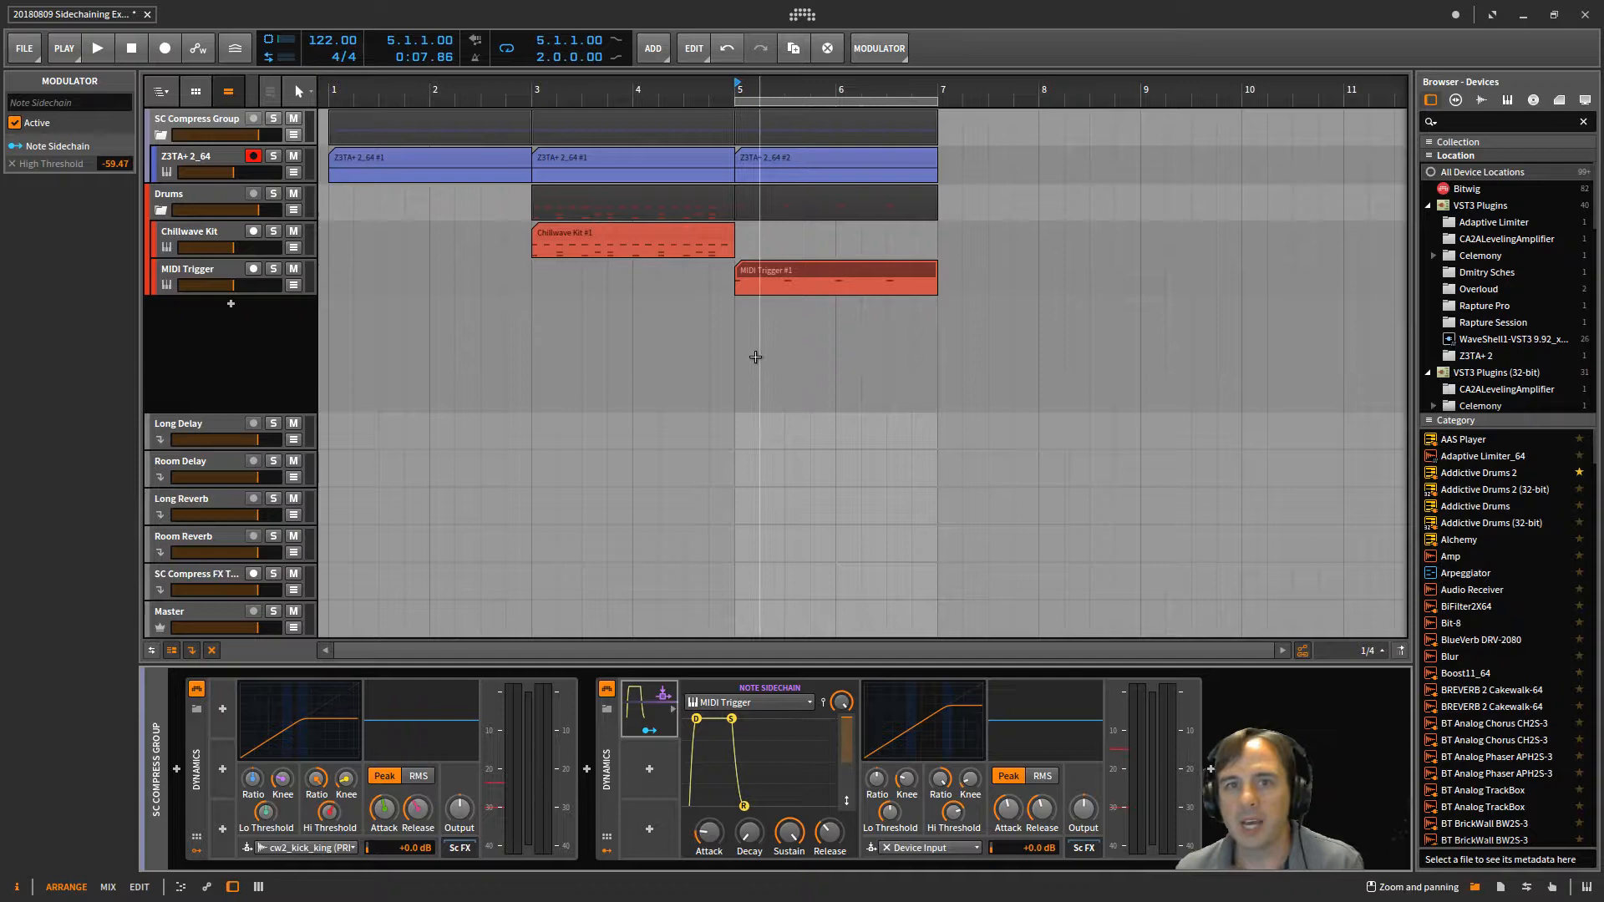
click(728, 353)
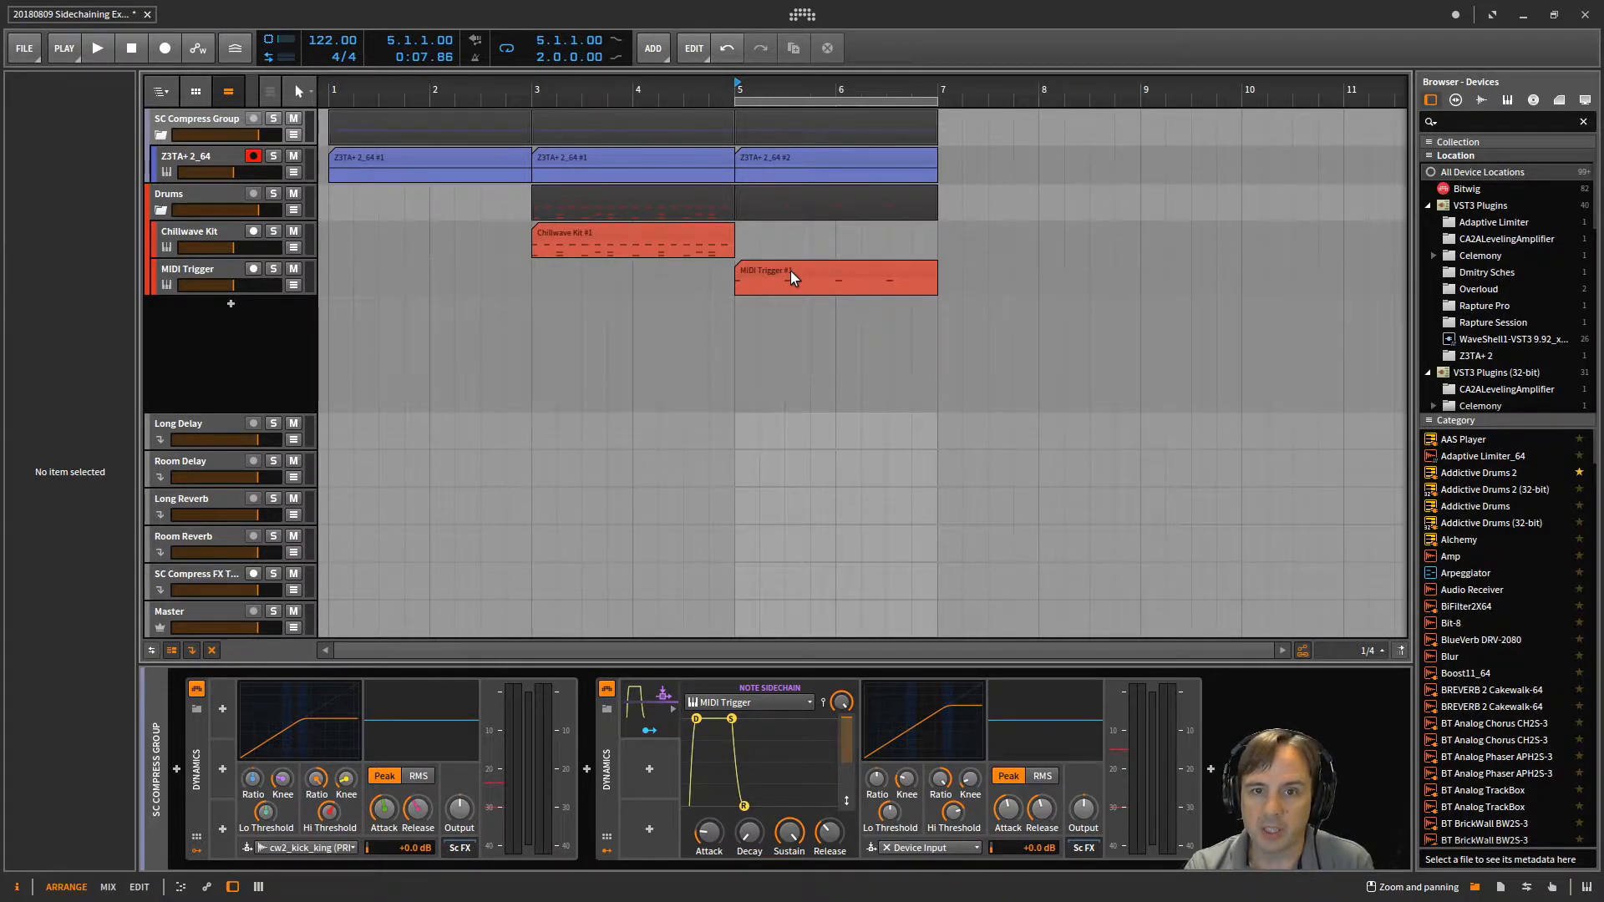
Play the looped section from bar 5 while trying the second Dynamics device's Release, and reset that Release
key(space)
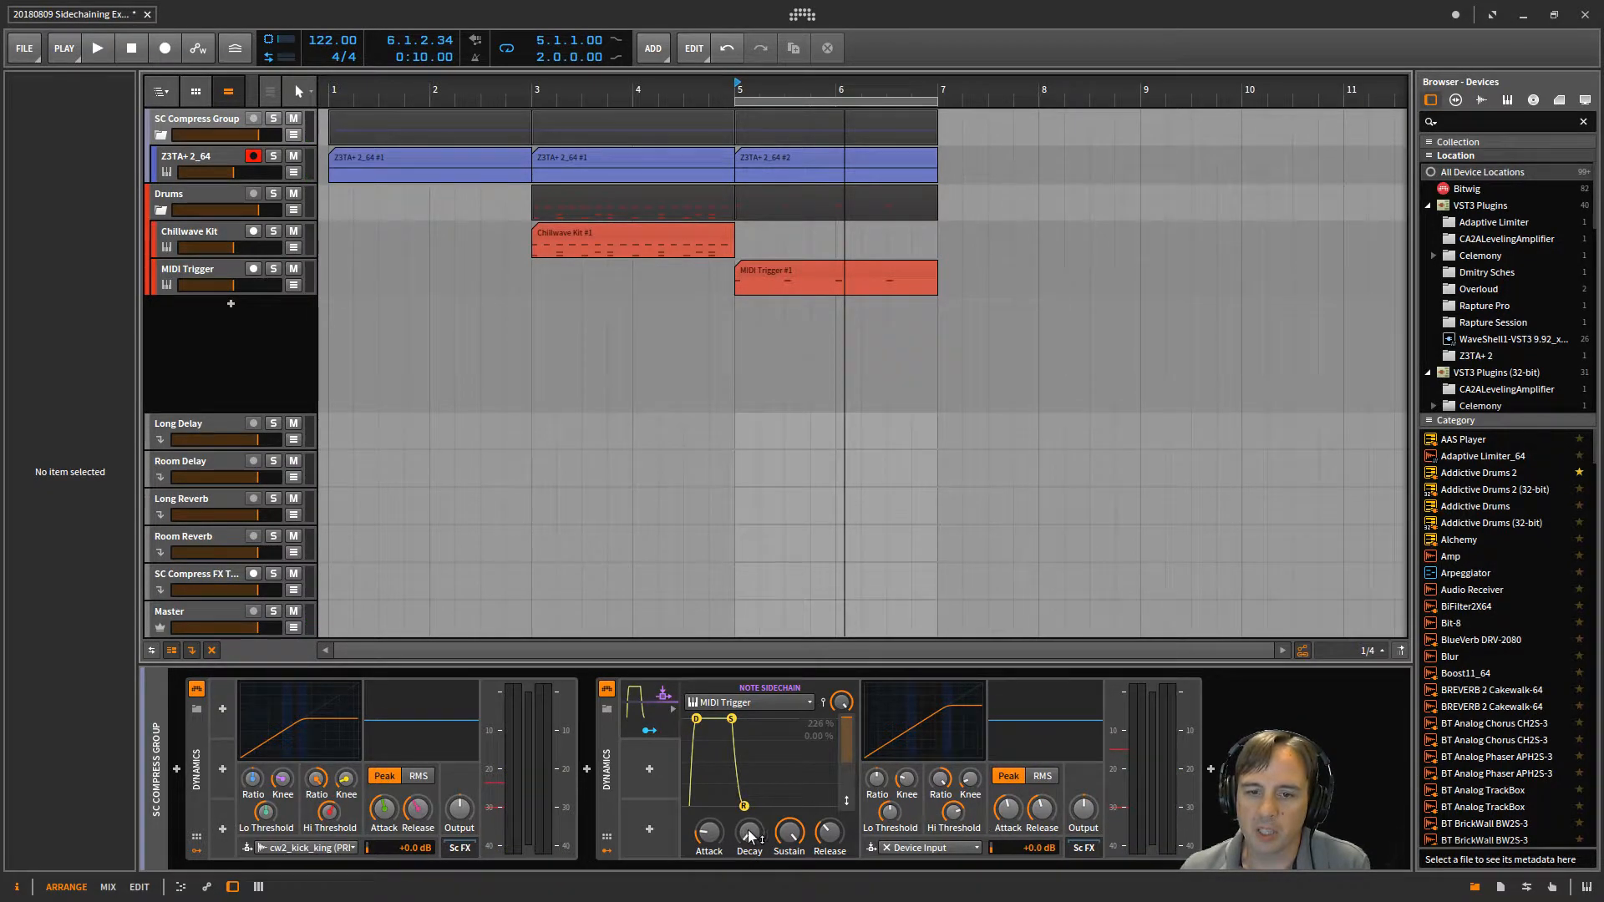
key(space)
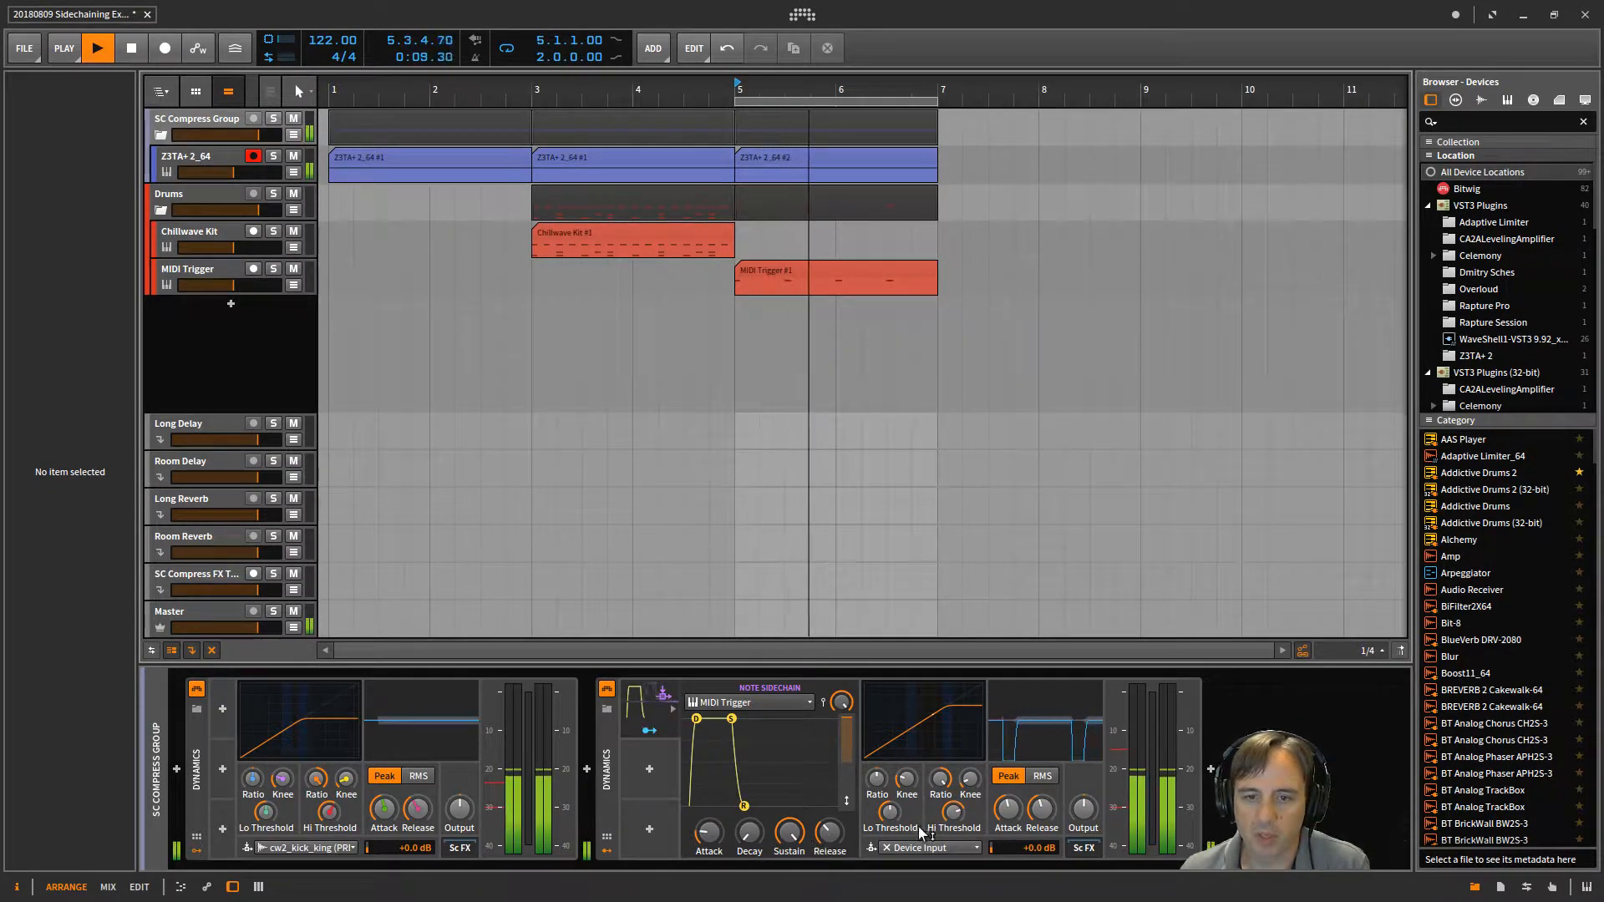
drag(1042, 804, 1041, 734)
double_click(1039, 811)
click(1040, 808)
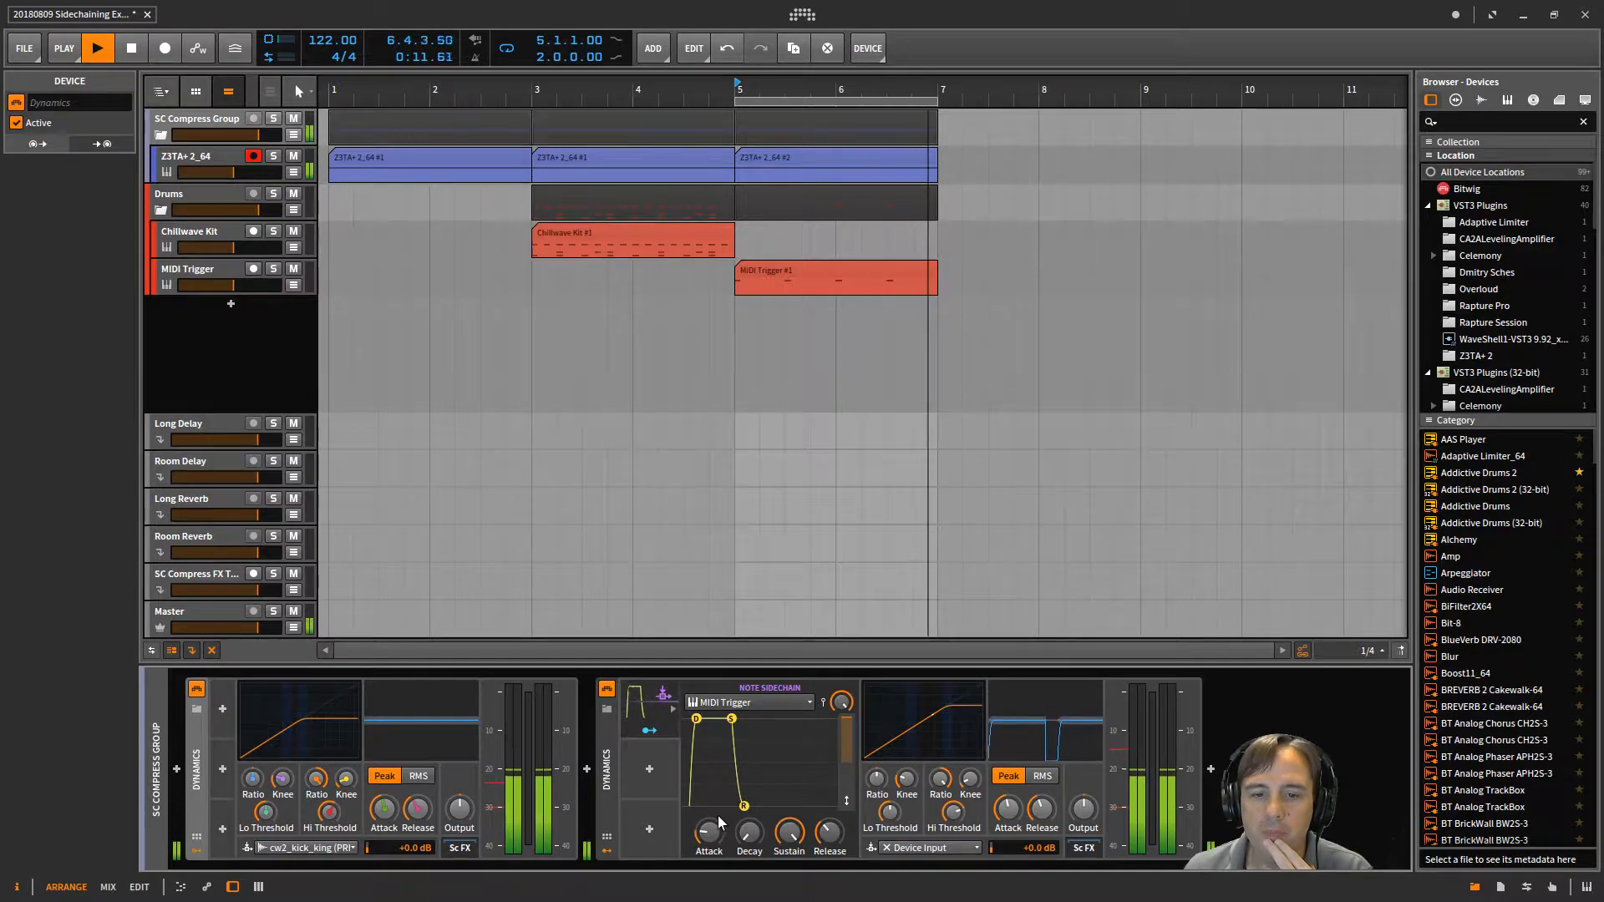
Adjust the Note Sidechain modulator's Release on the second Dynamics device during playback, and stop playback
drag(830, 832, 830, 895)
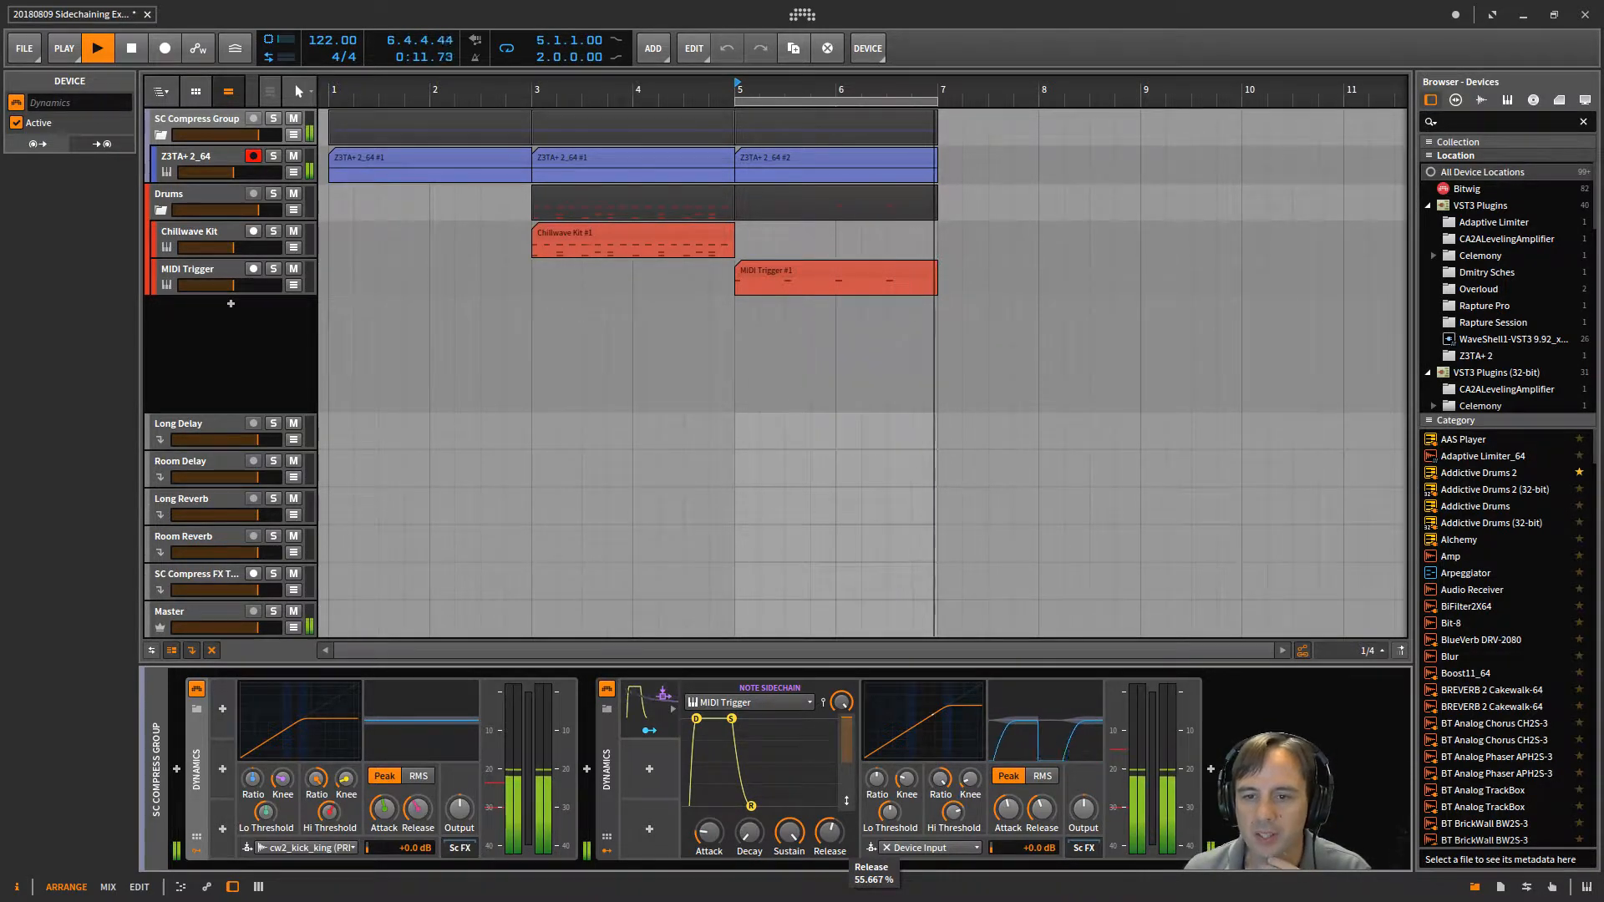
drag(829, 894, 829, 894)
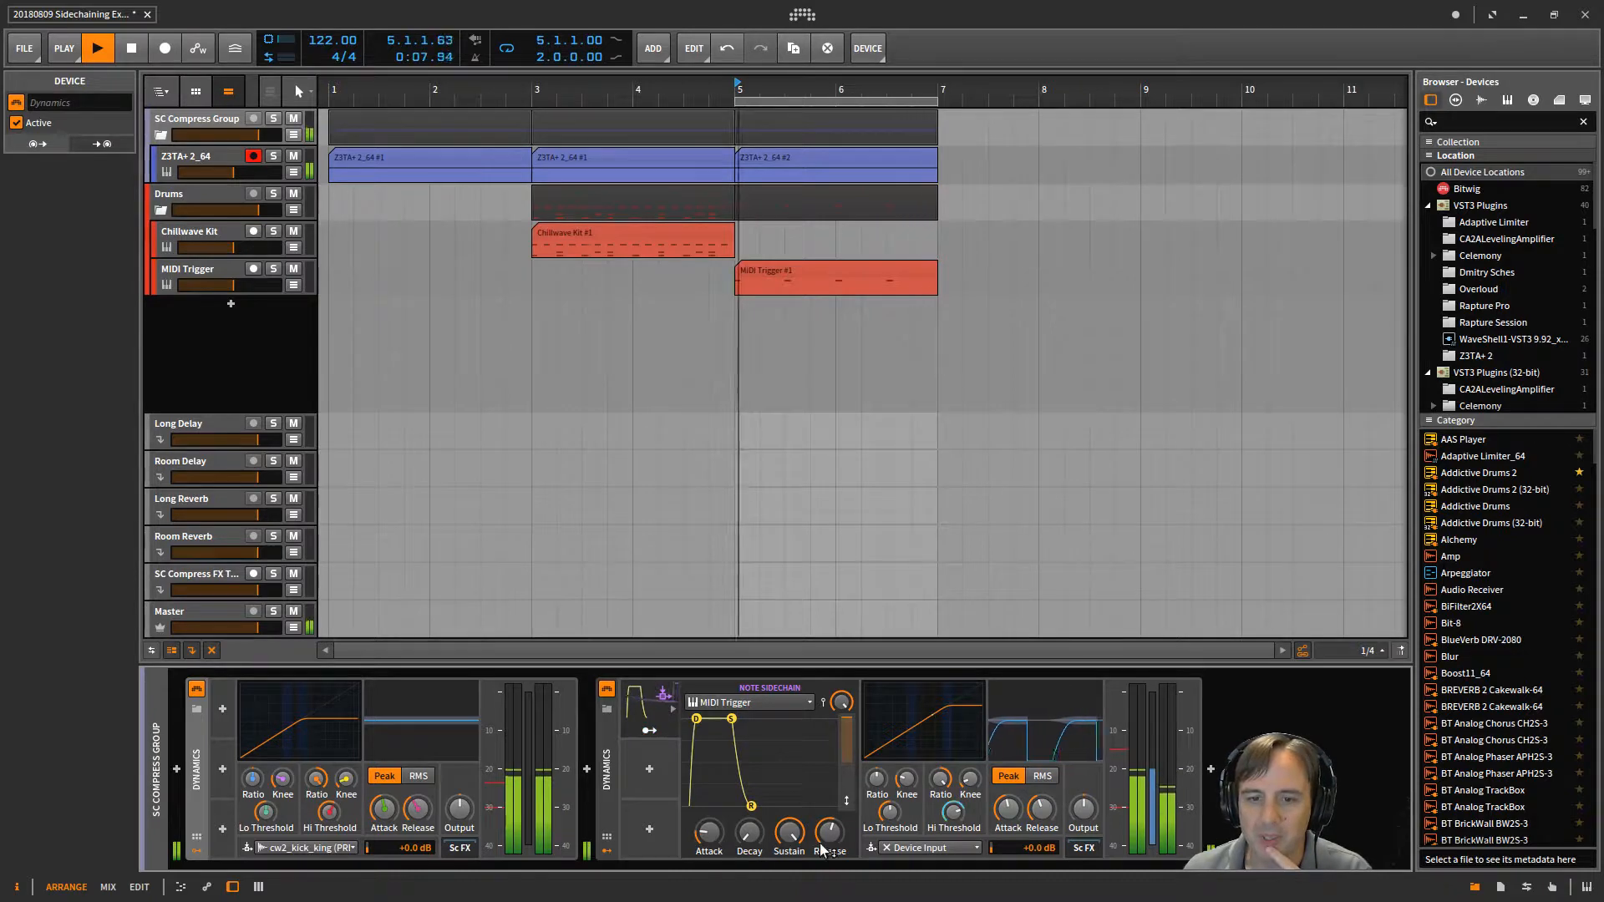
drag(827, 833, 828, 842)
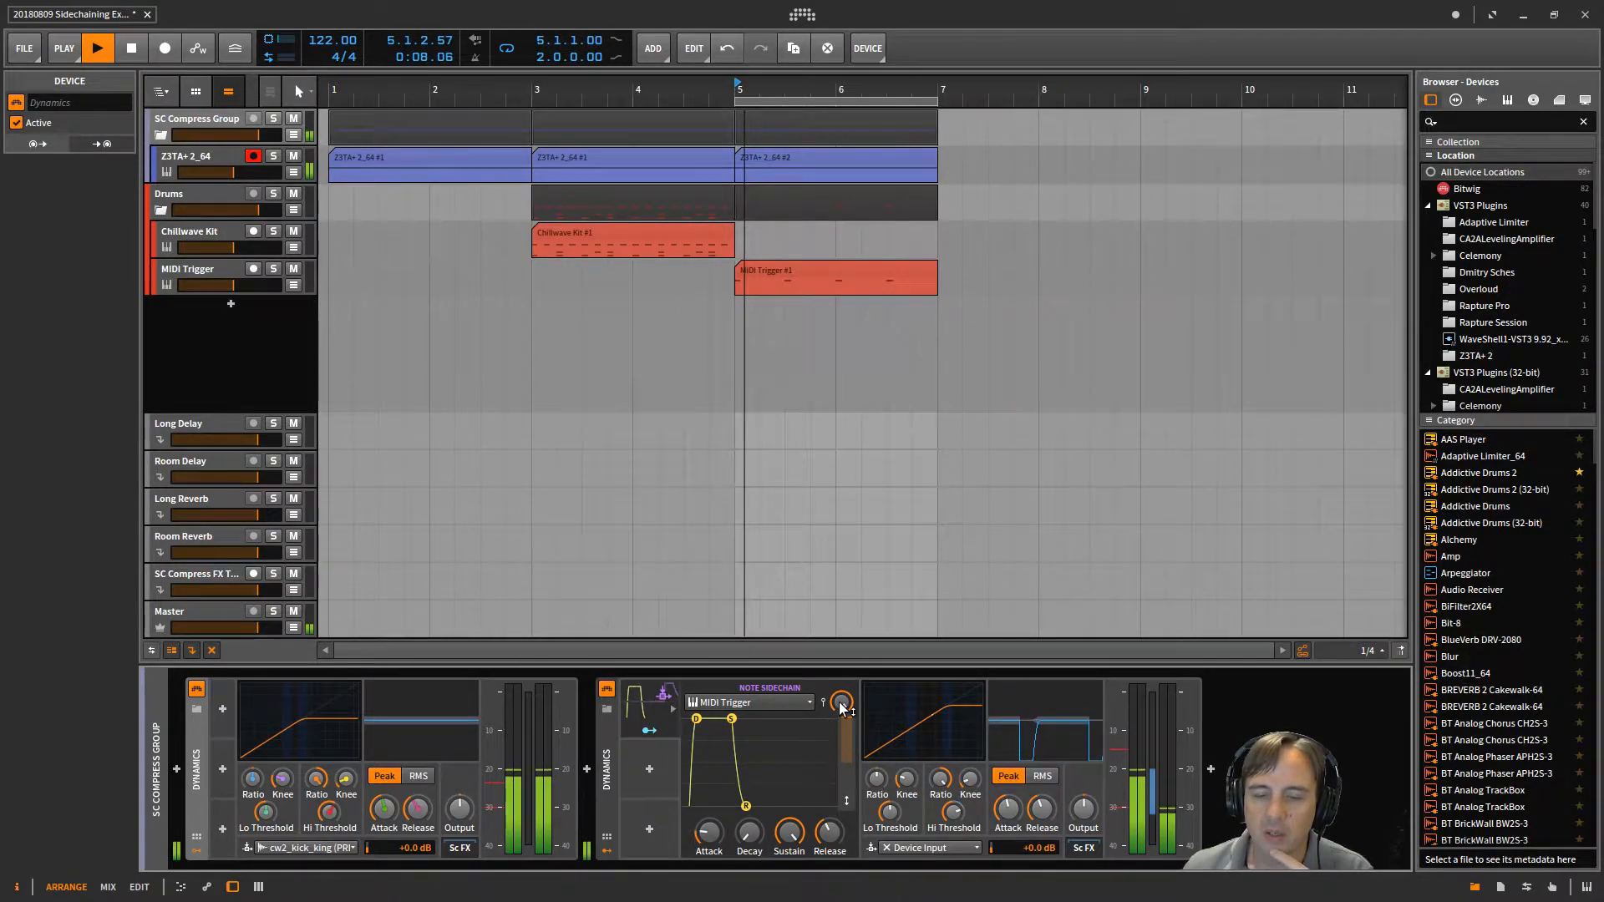
key(space)
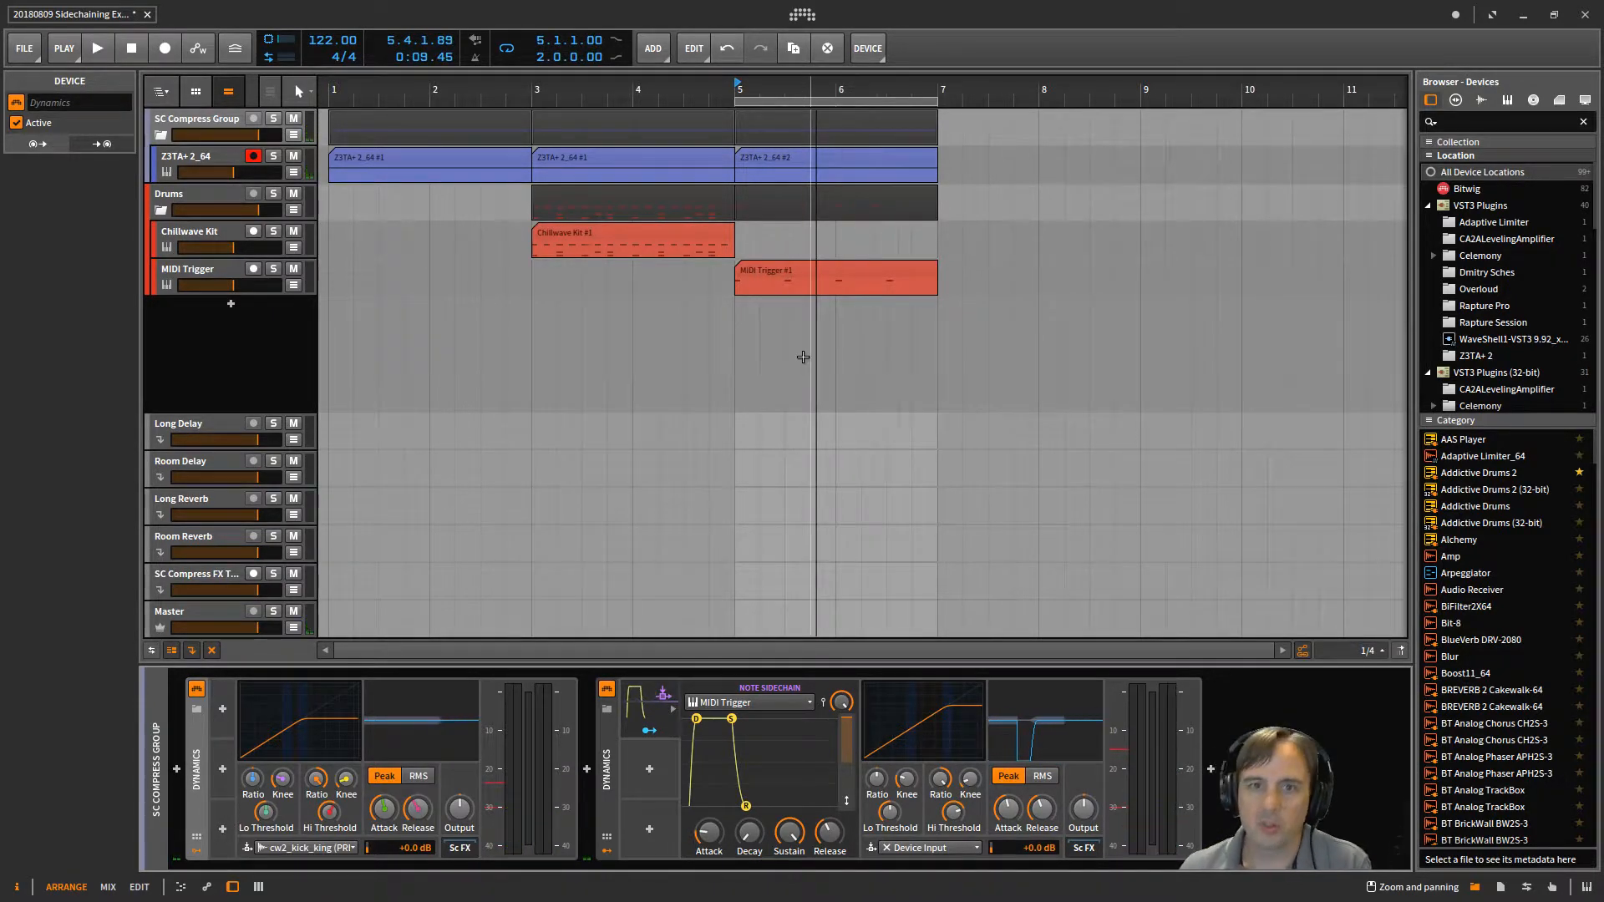
double_click(804, 269)
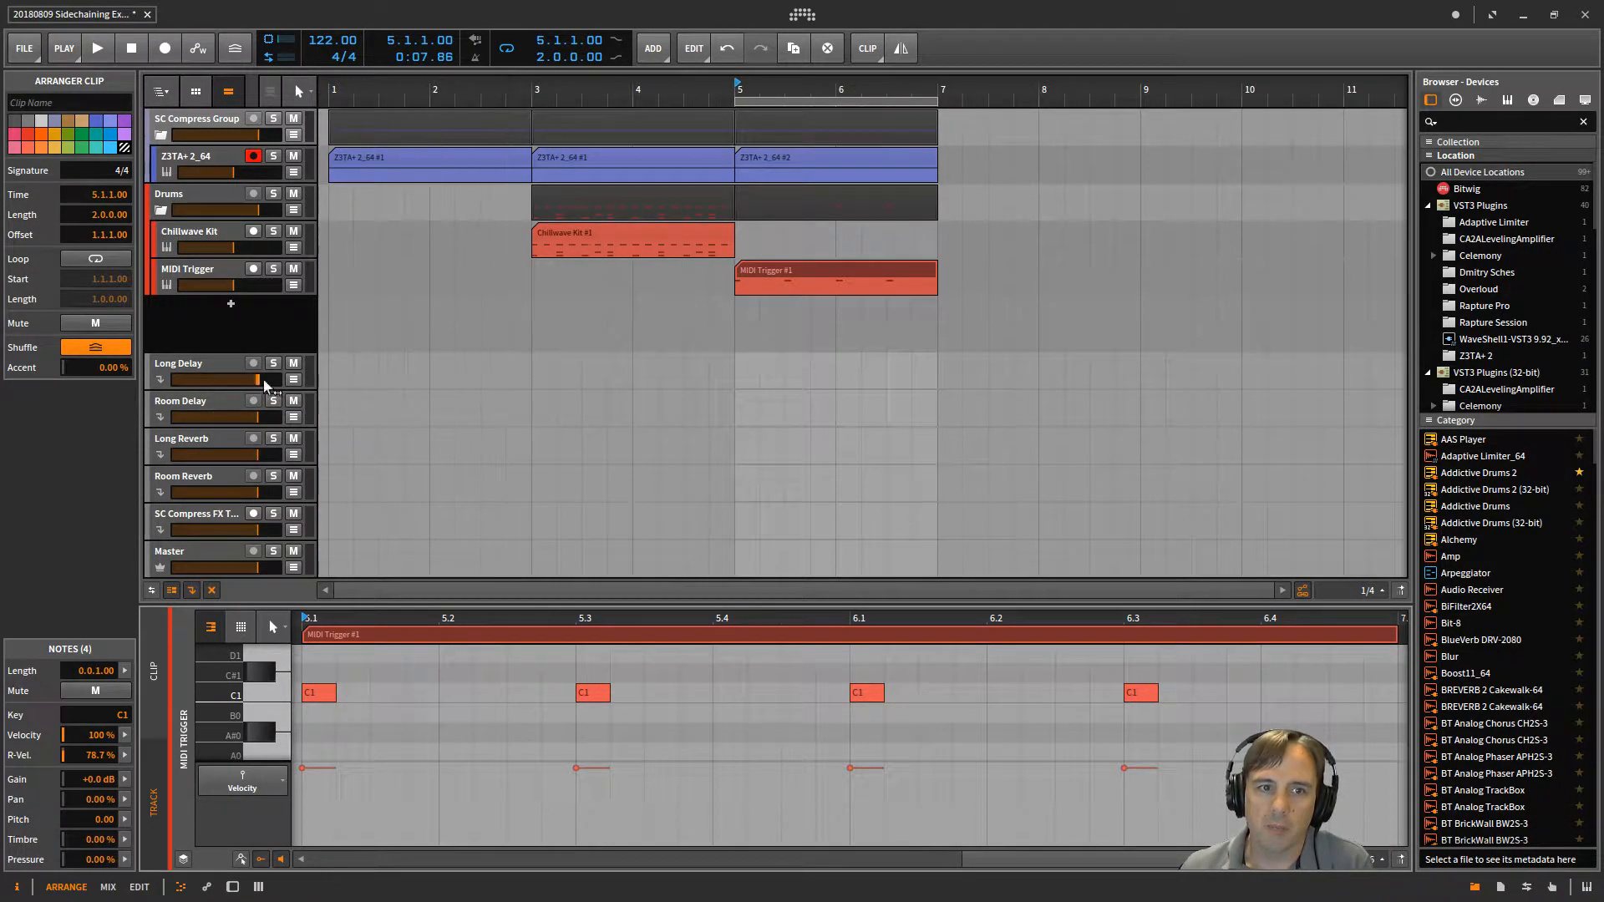
click(219, 118)
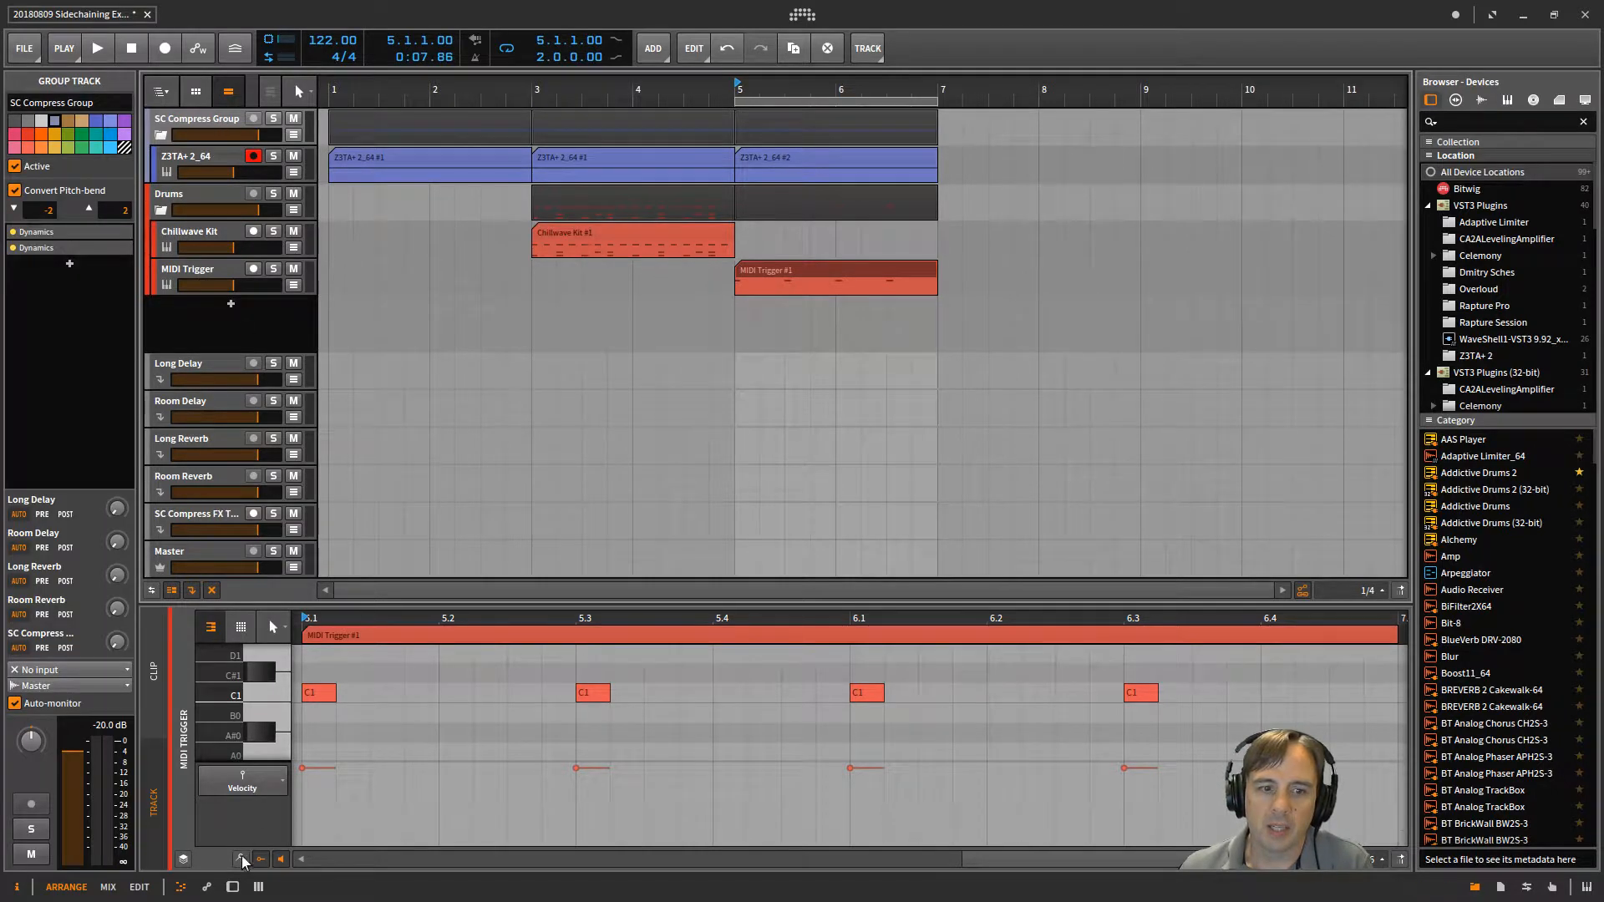
click(233, 886)
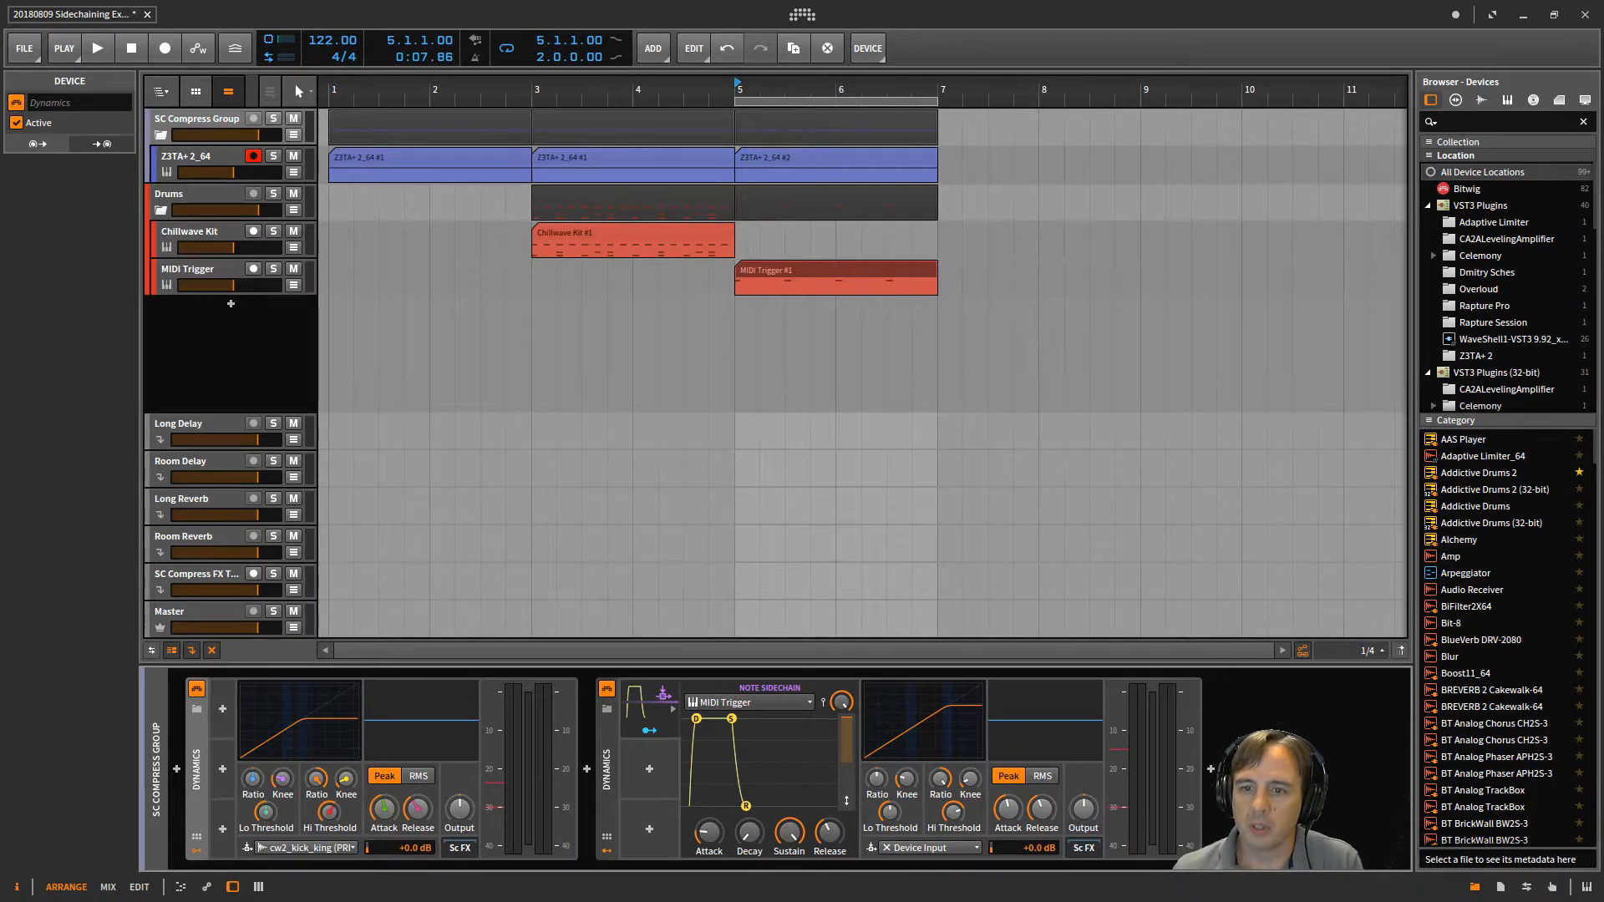
Add Bitwig's Tool device after the second Dynamics device and show its modulator slots
click(1210, 768)
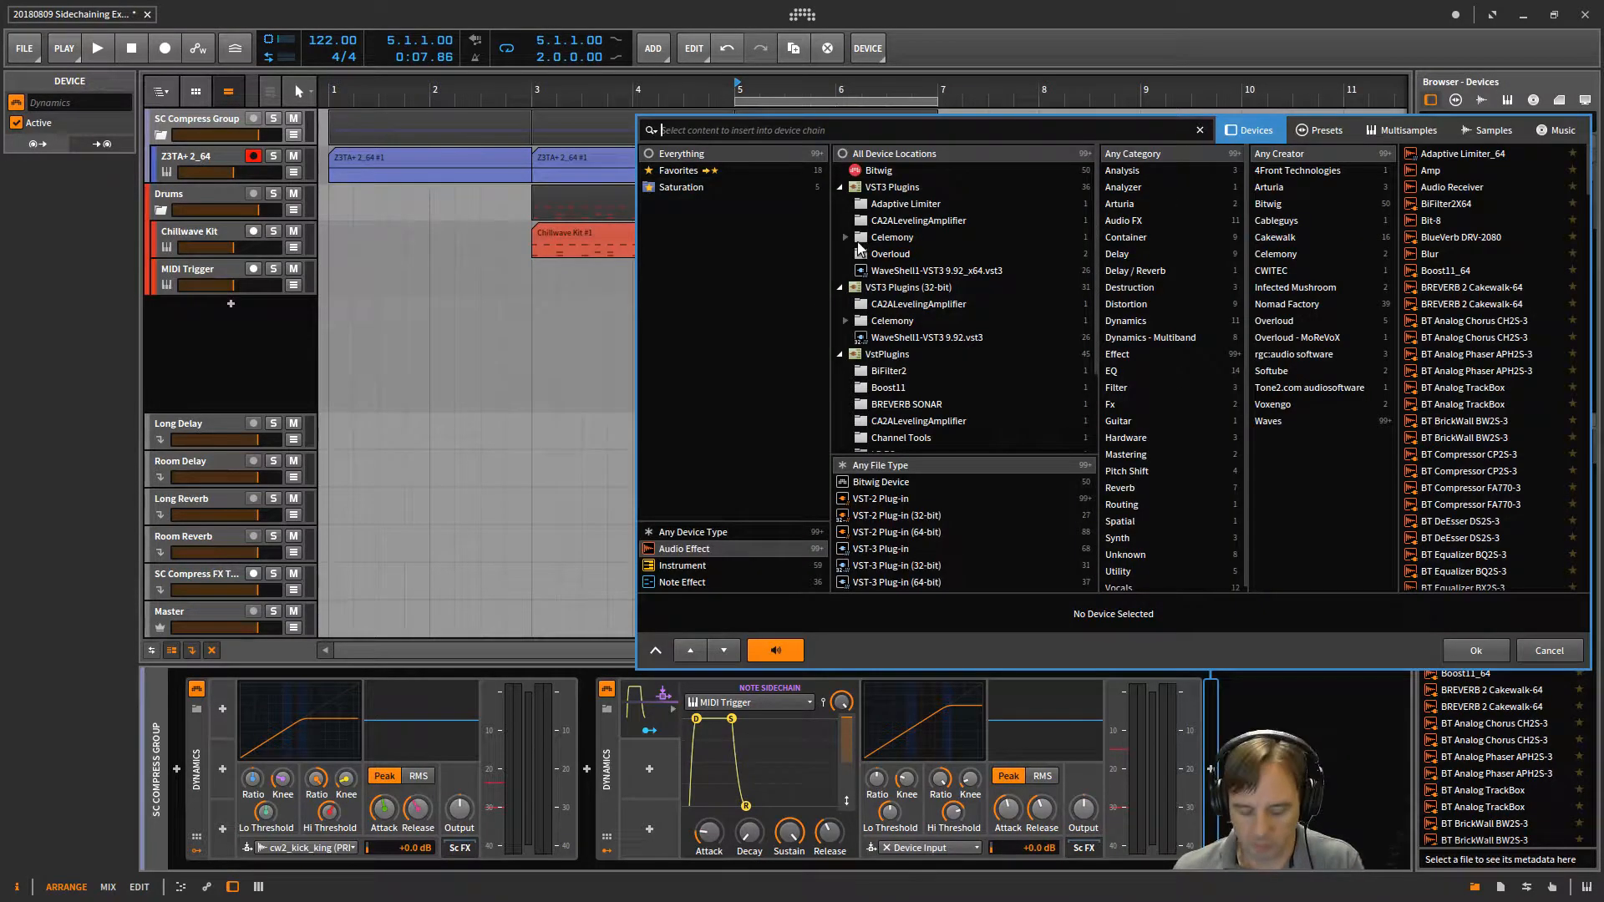
text(tool)
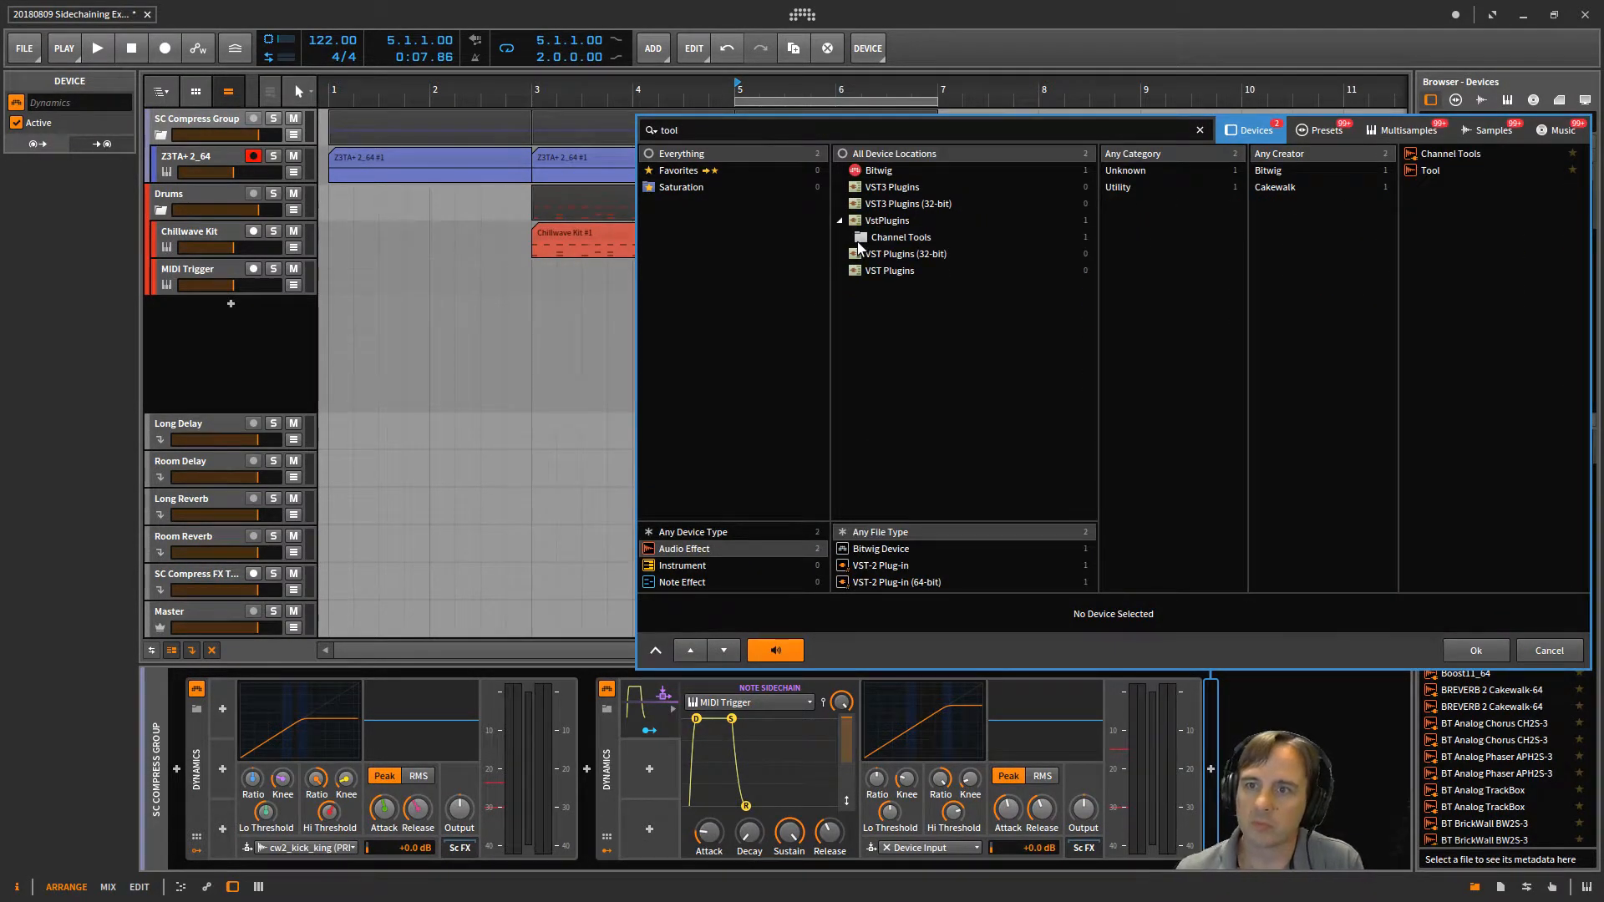
double_click(1427, 165)
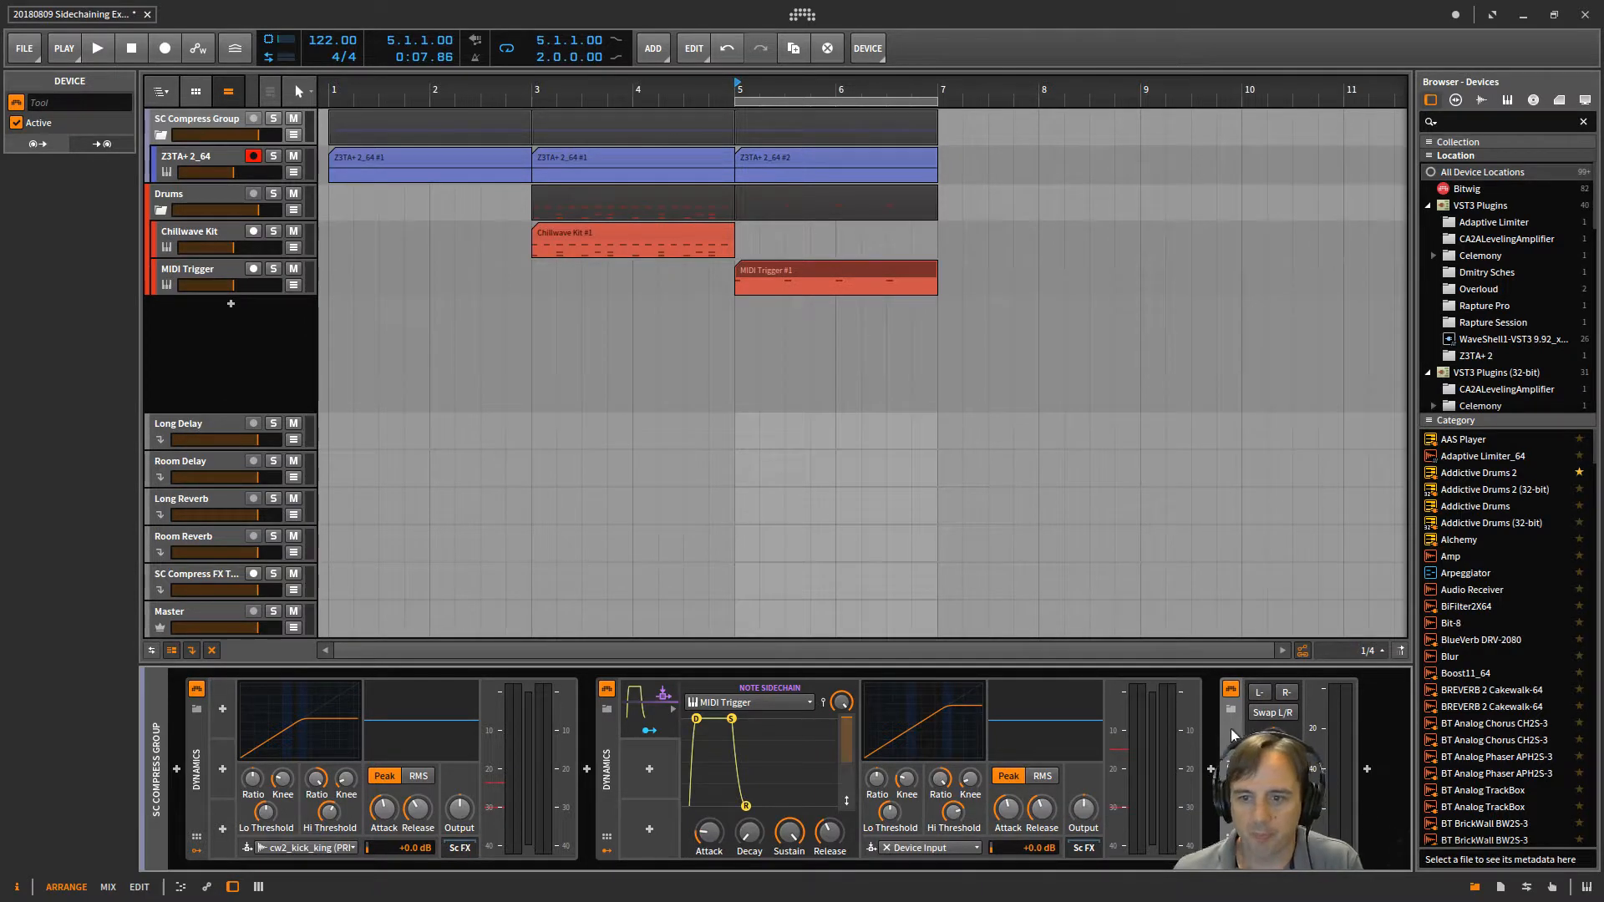
click(1230, 851)
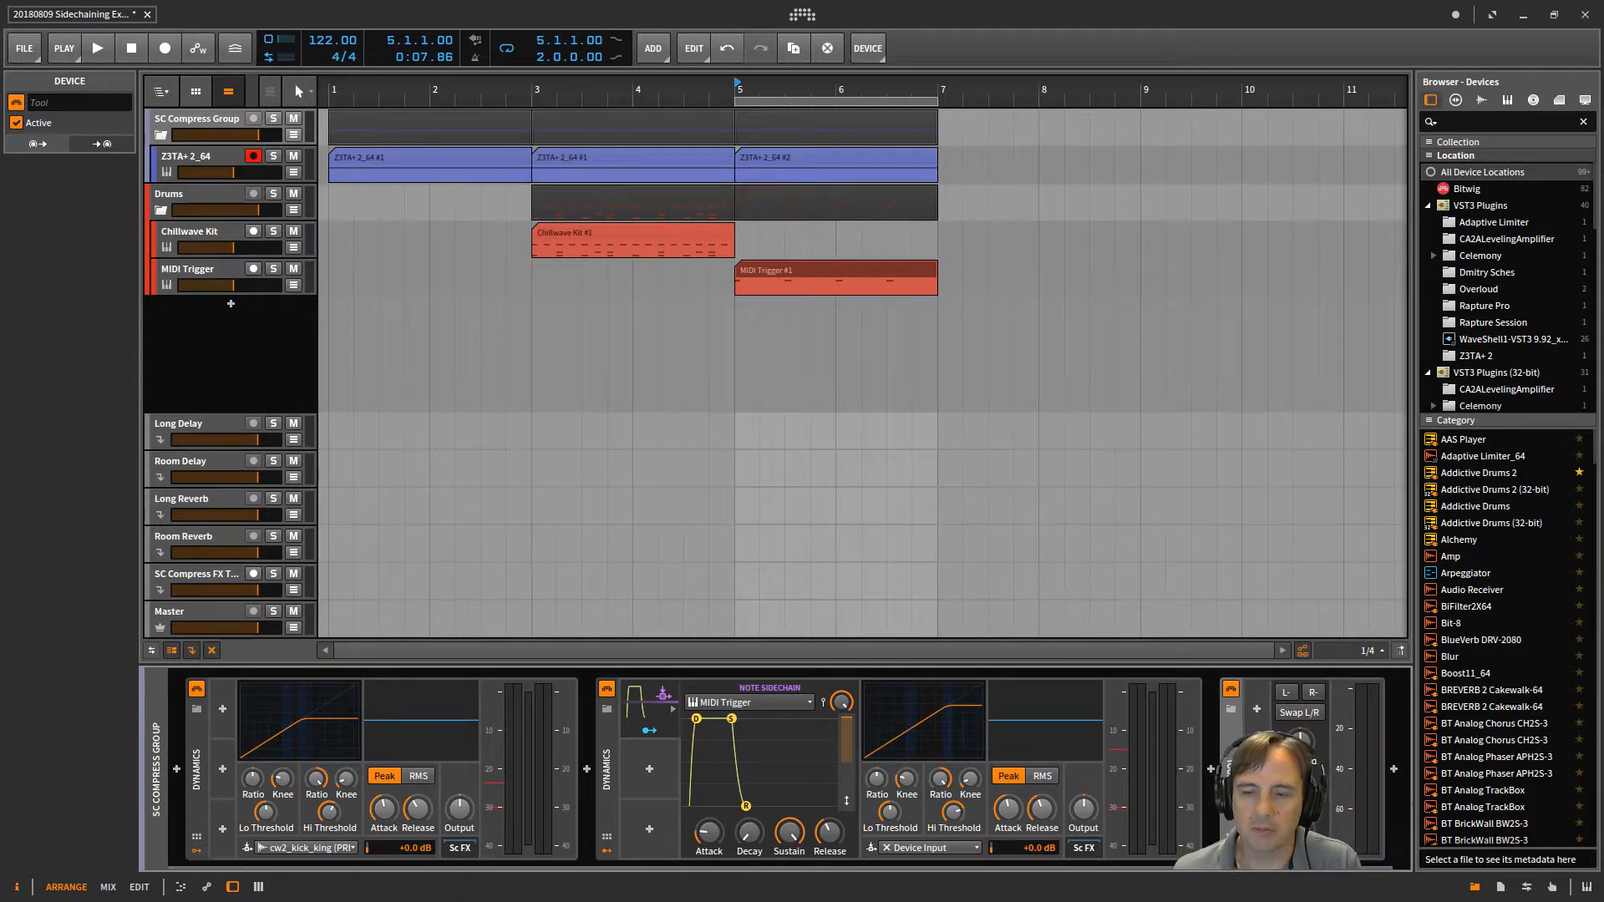
Transfer the Note Sidechain modulator from the second Dynamics device to the Tool device, and deactivate both Dynamics devices
click(647, 699)
drag(765, 709, 1140, 708)
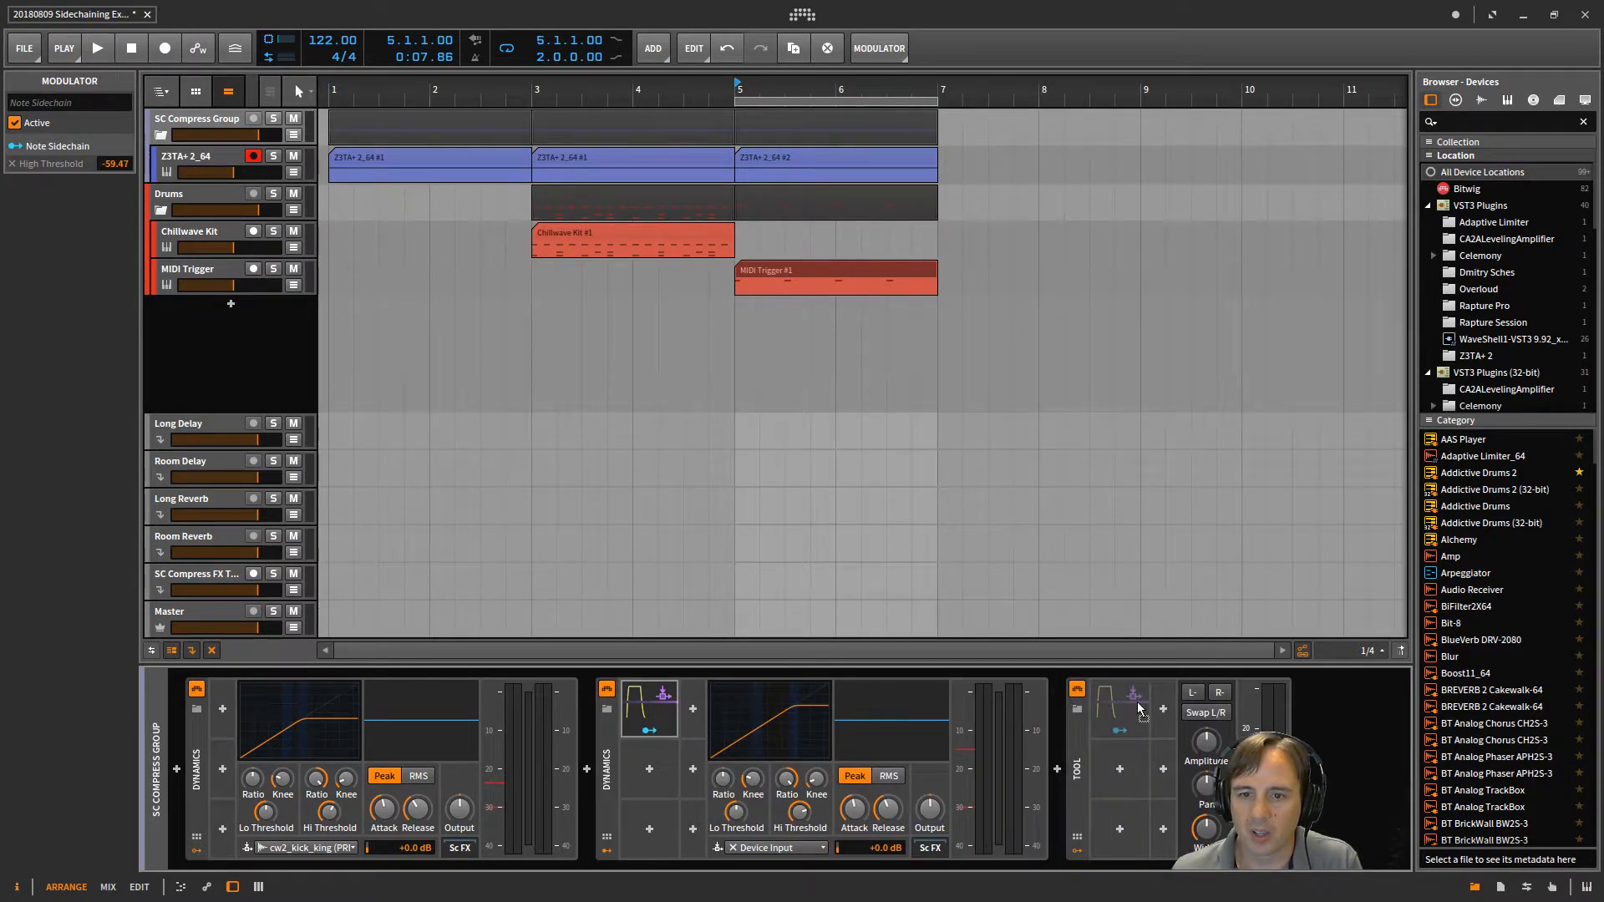
key(Delete)
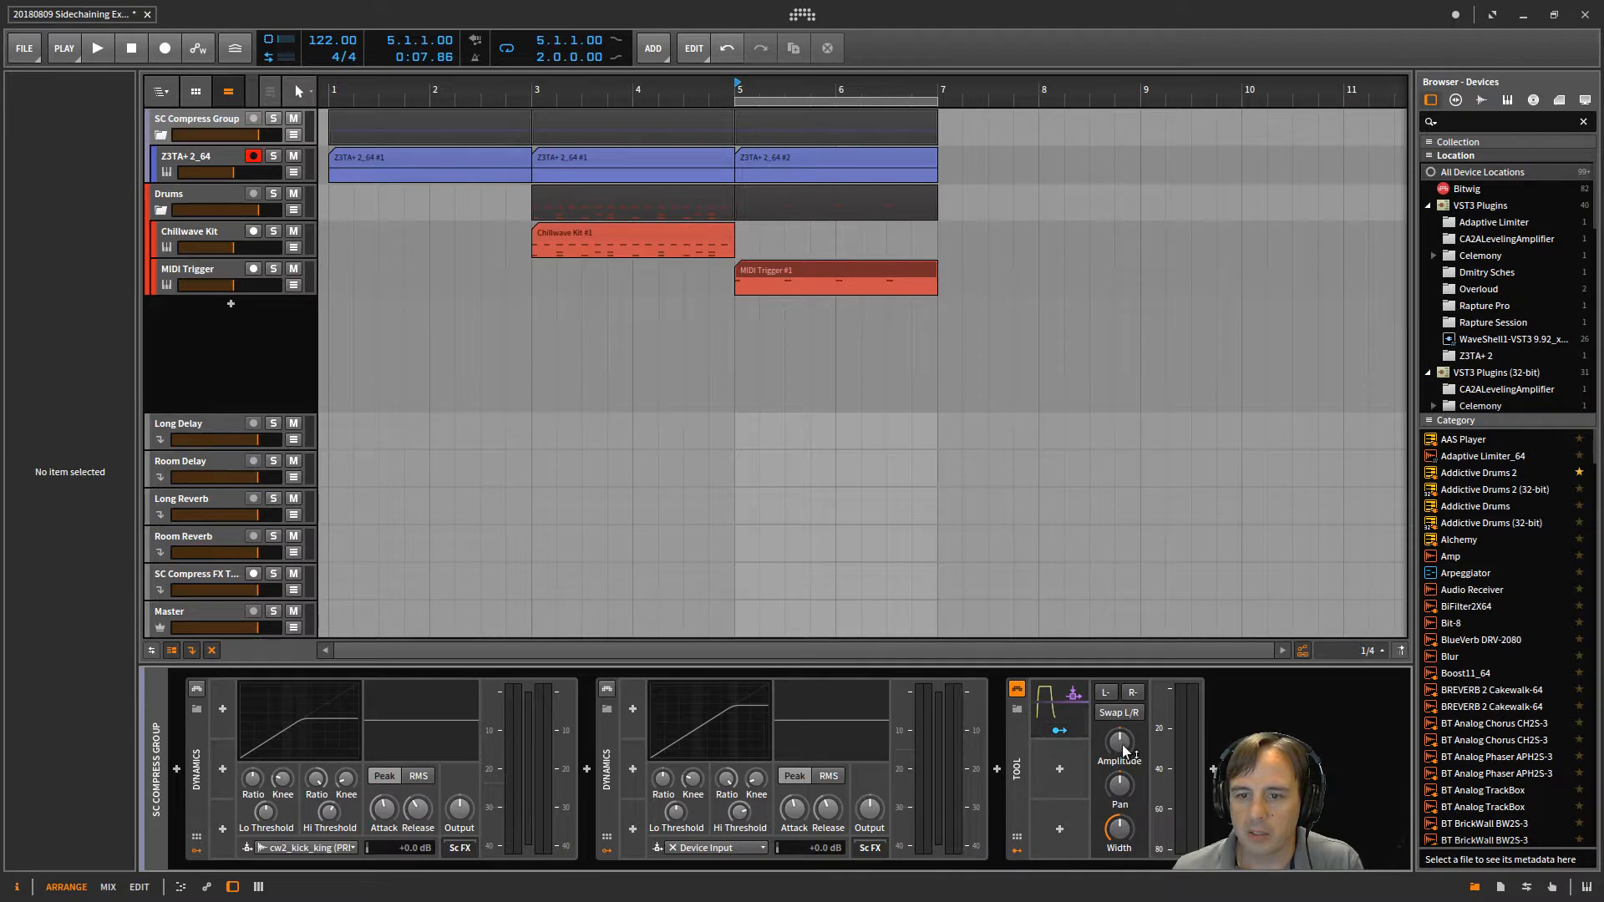
Play the looped section while testing the Tool device's Amplitude, and stop playback
mouse_move(1117, 748)
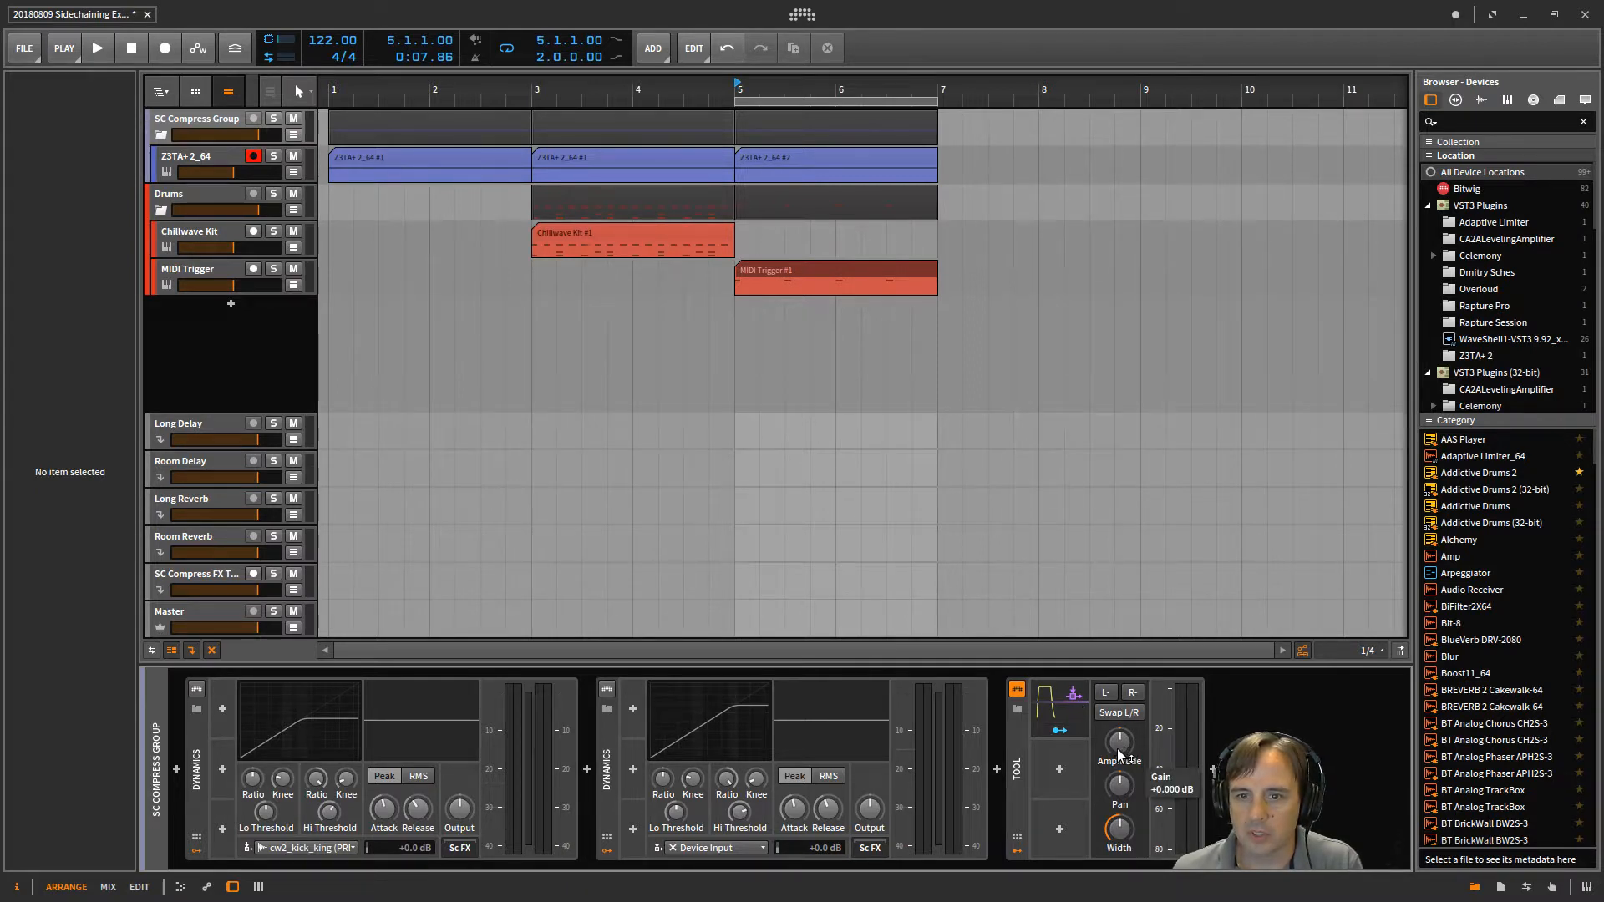
key(space)
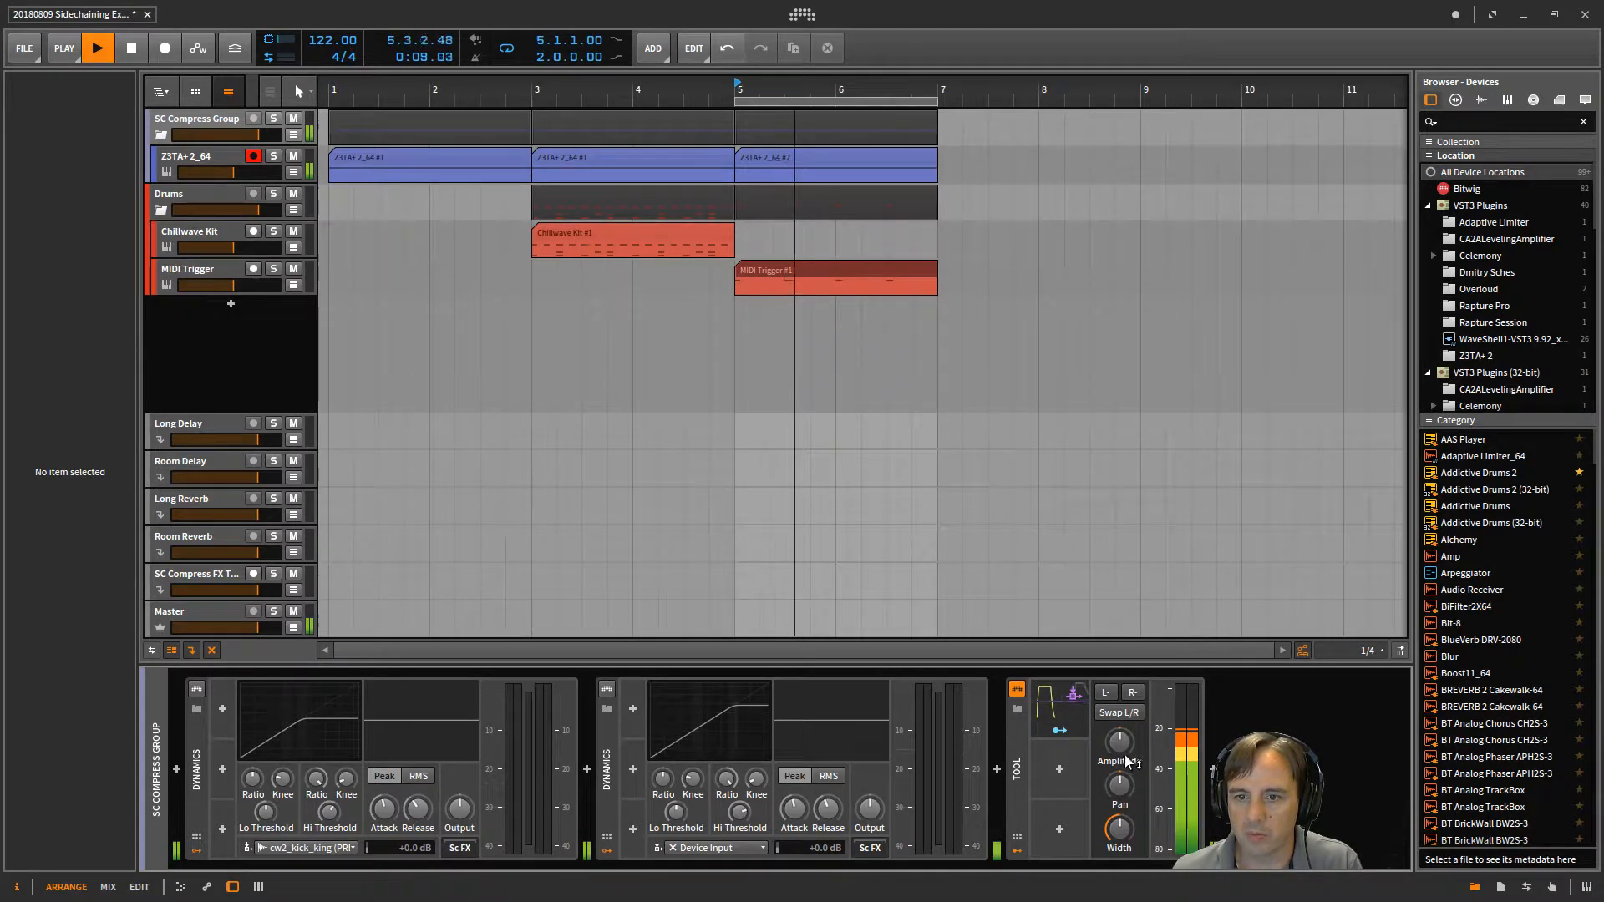
drag(1129, 764, 1130, 726)
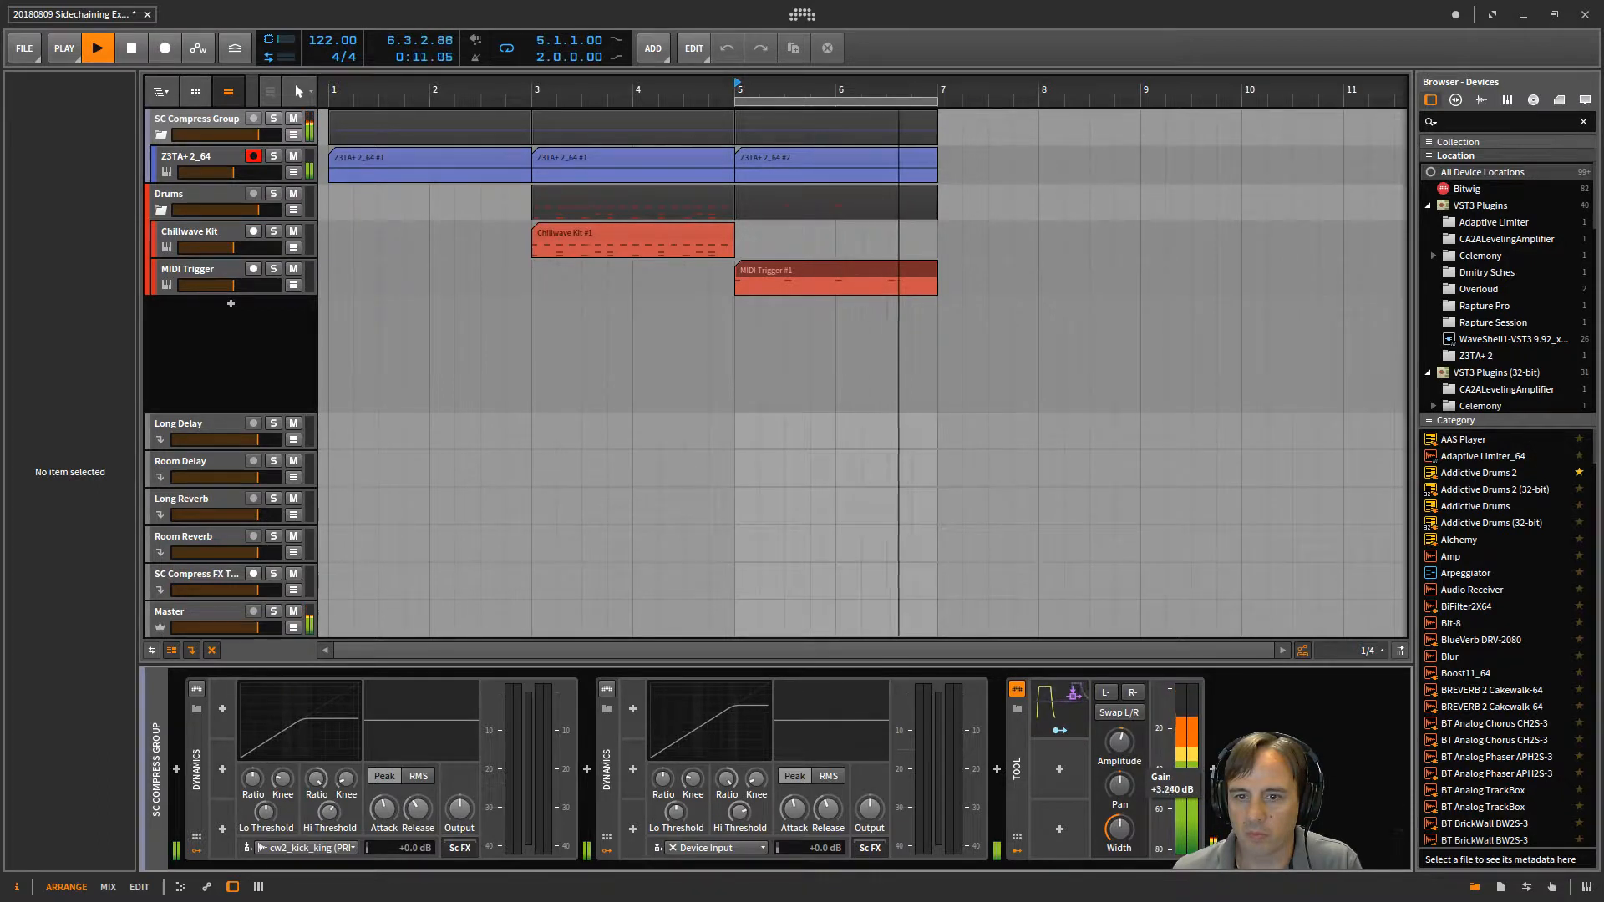
key(space)
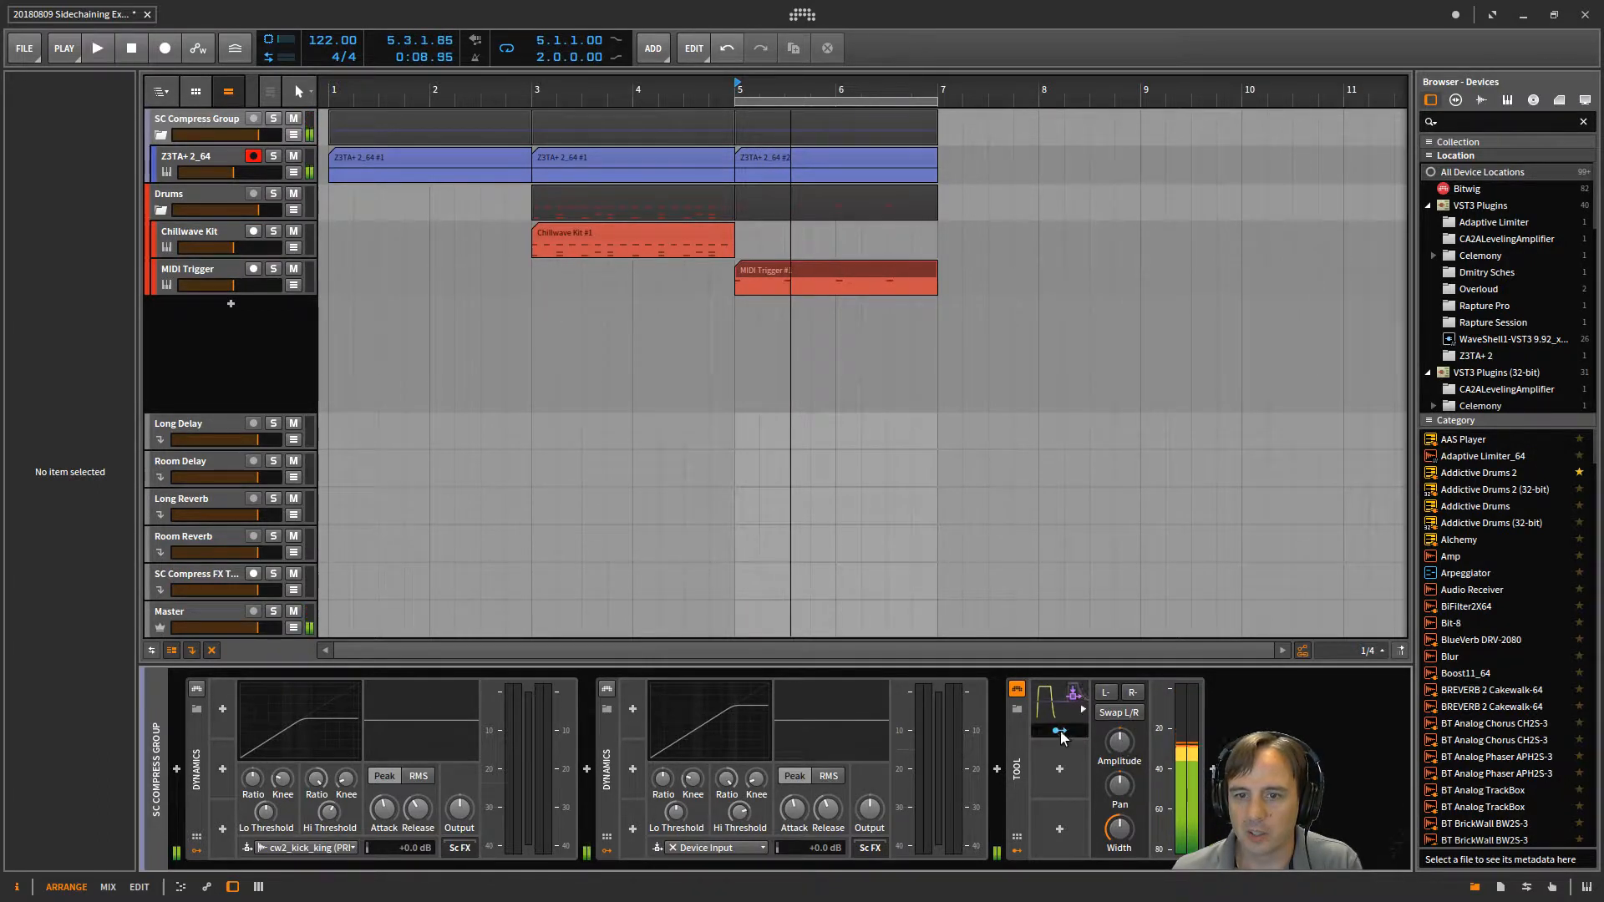
Map the Note Sidechain modulator to the Tool device's Amplitude with a depth of -72.00, and expand the modulator's settings
click(1059, 730)
drag(1121, 732, 1121, 794)
click(1072, 732)
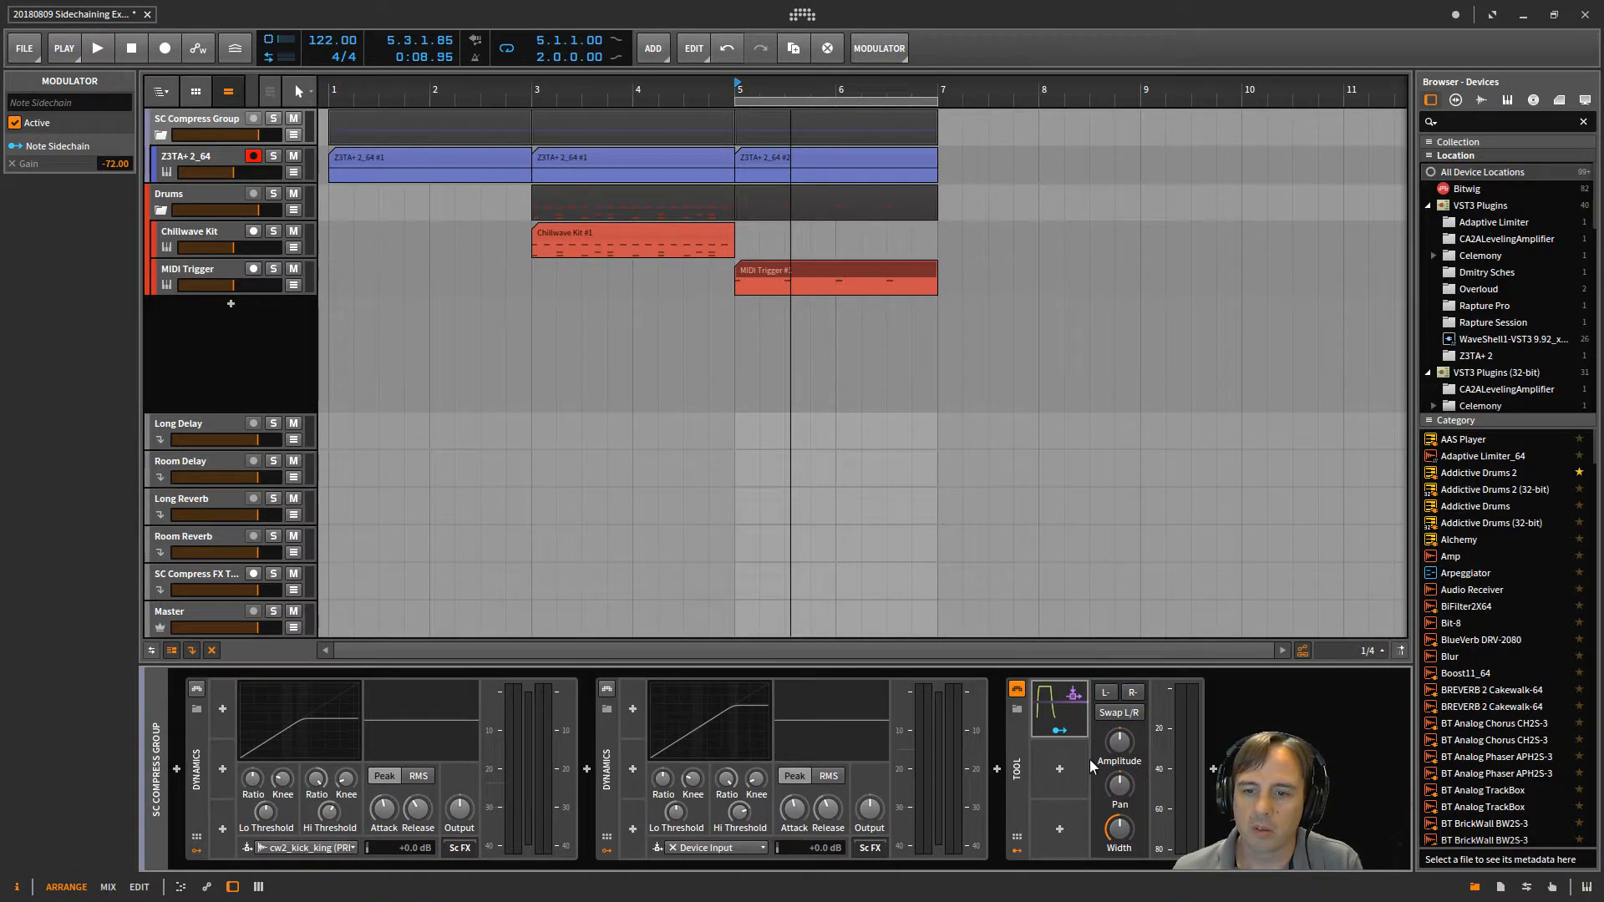
click(1084, 710)
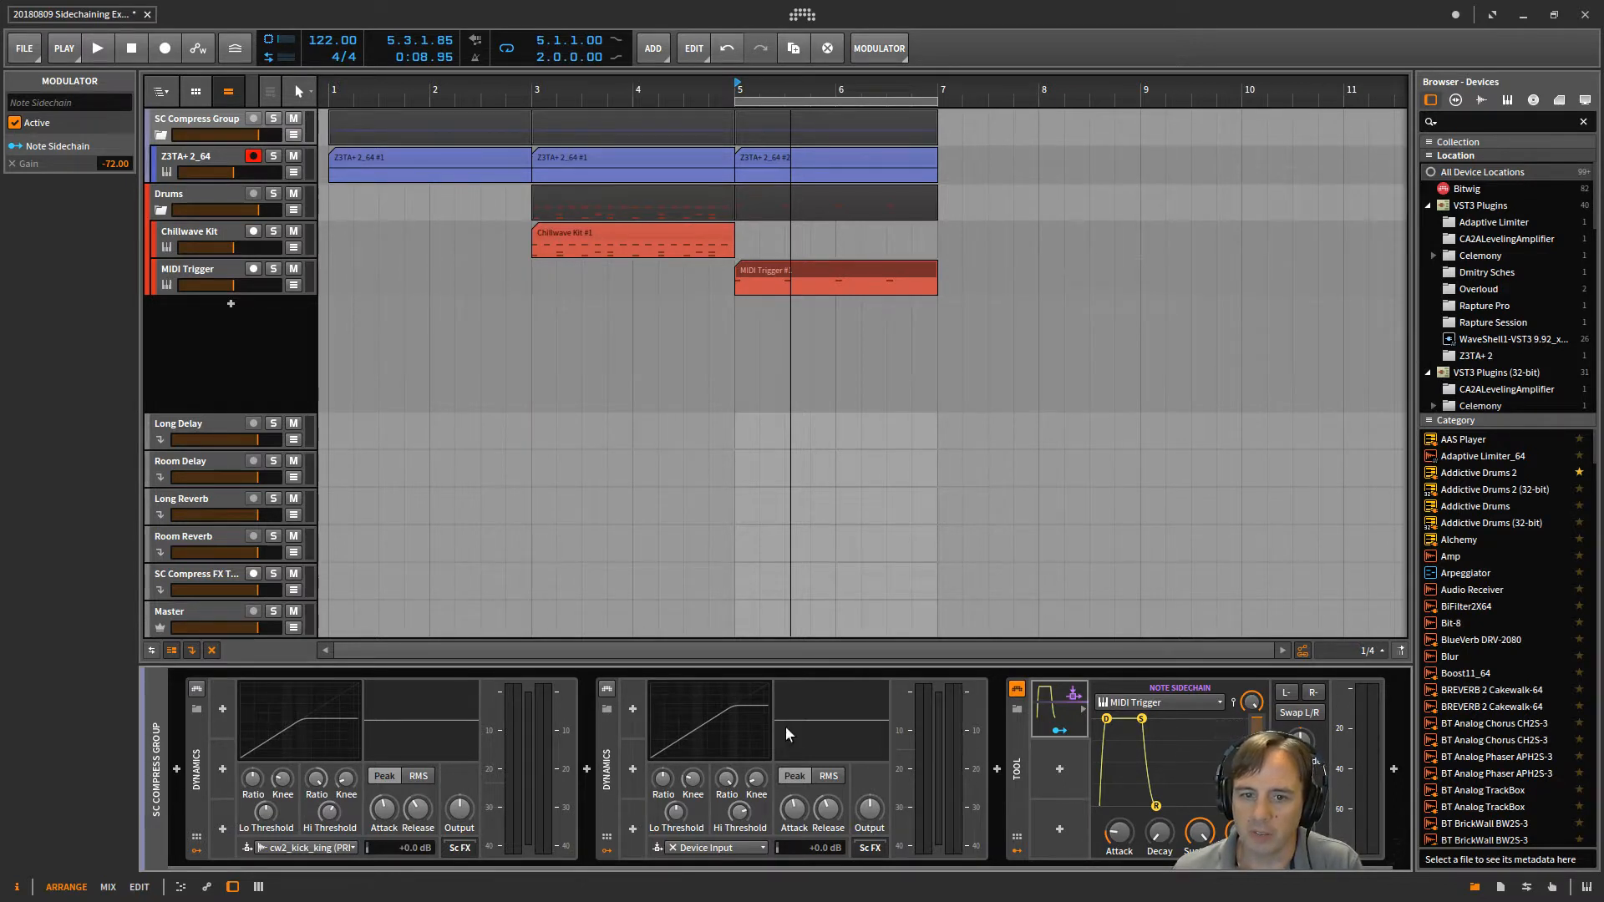
Play the looped section while adjusting the Release of the Tool device's Note Sidechain modulator, and stop playback
key(space)
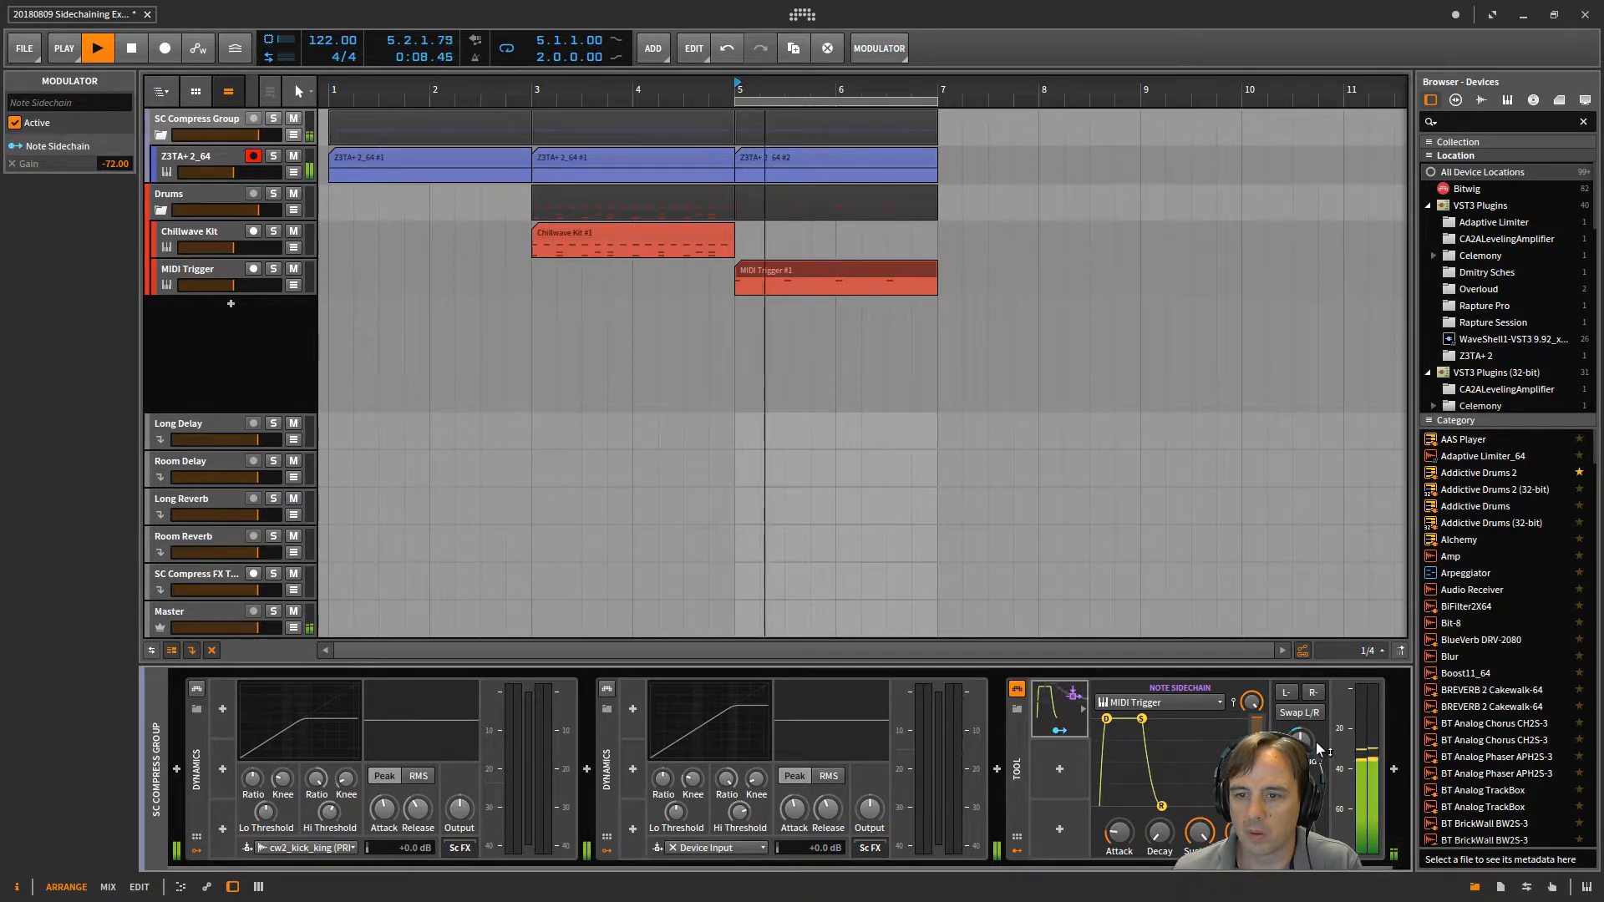
drag(1240, 832, 1240, 870)
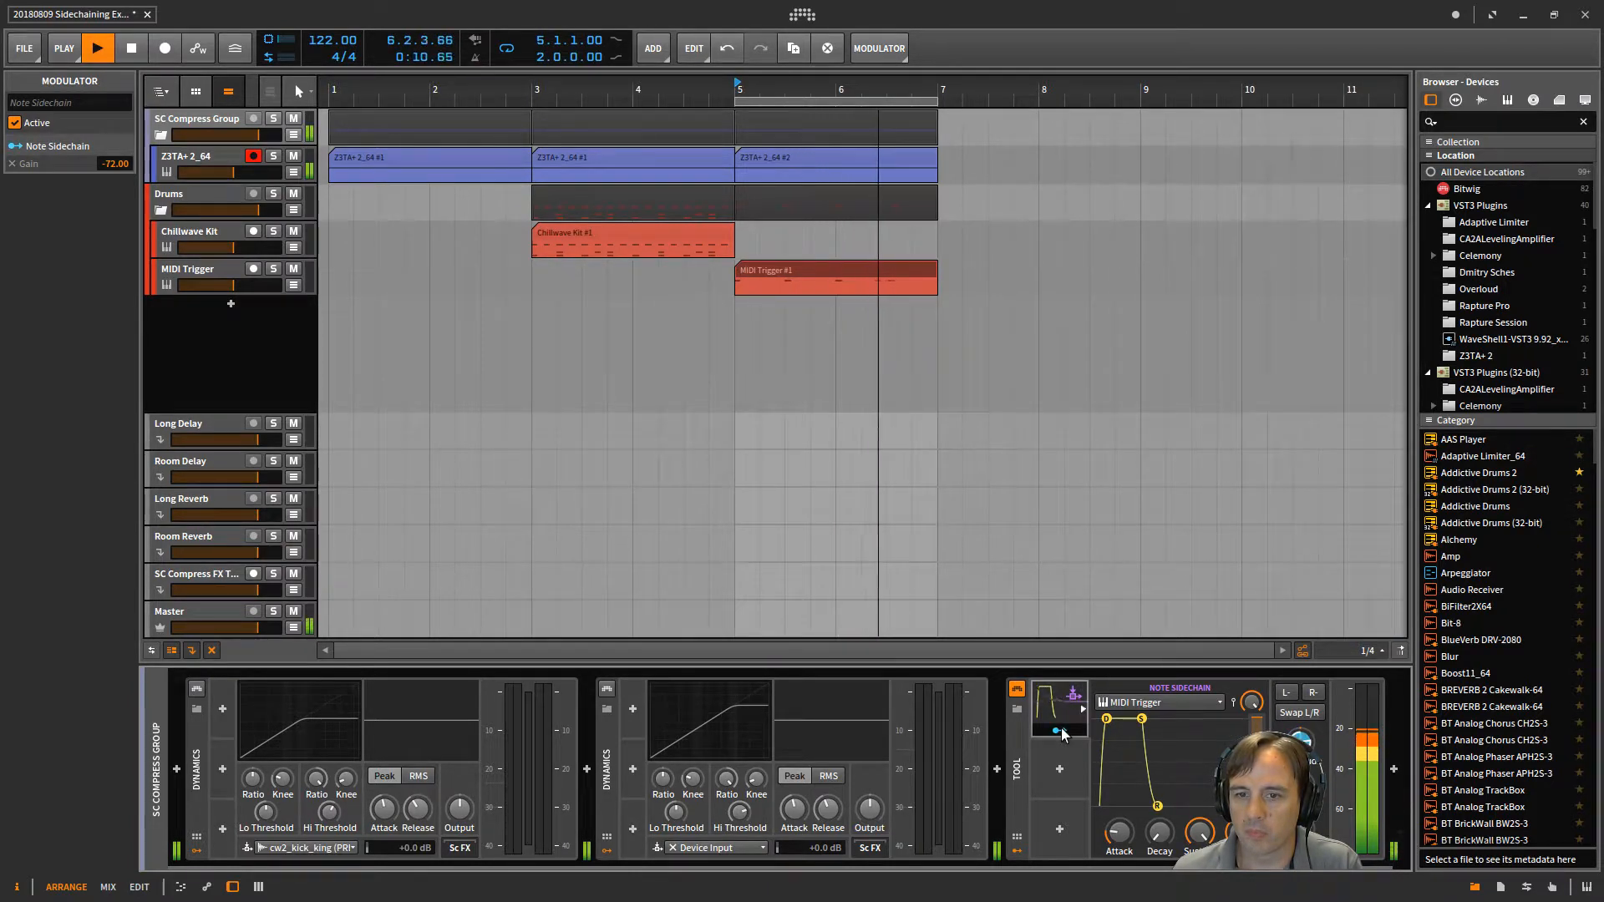
key(space)
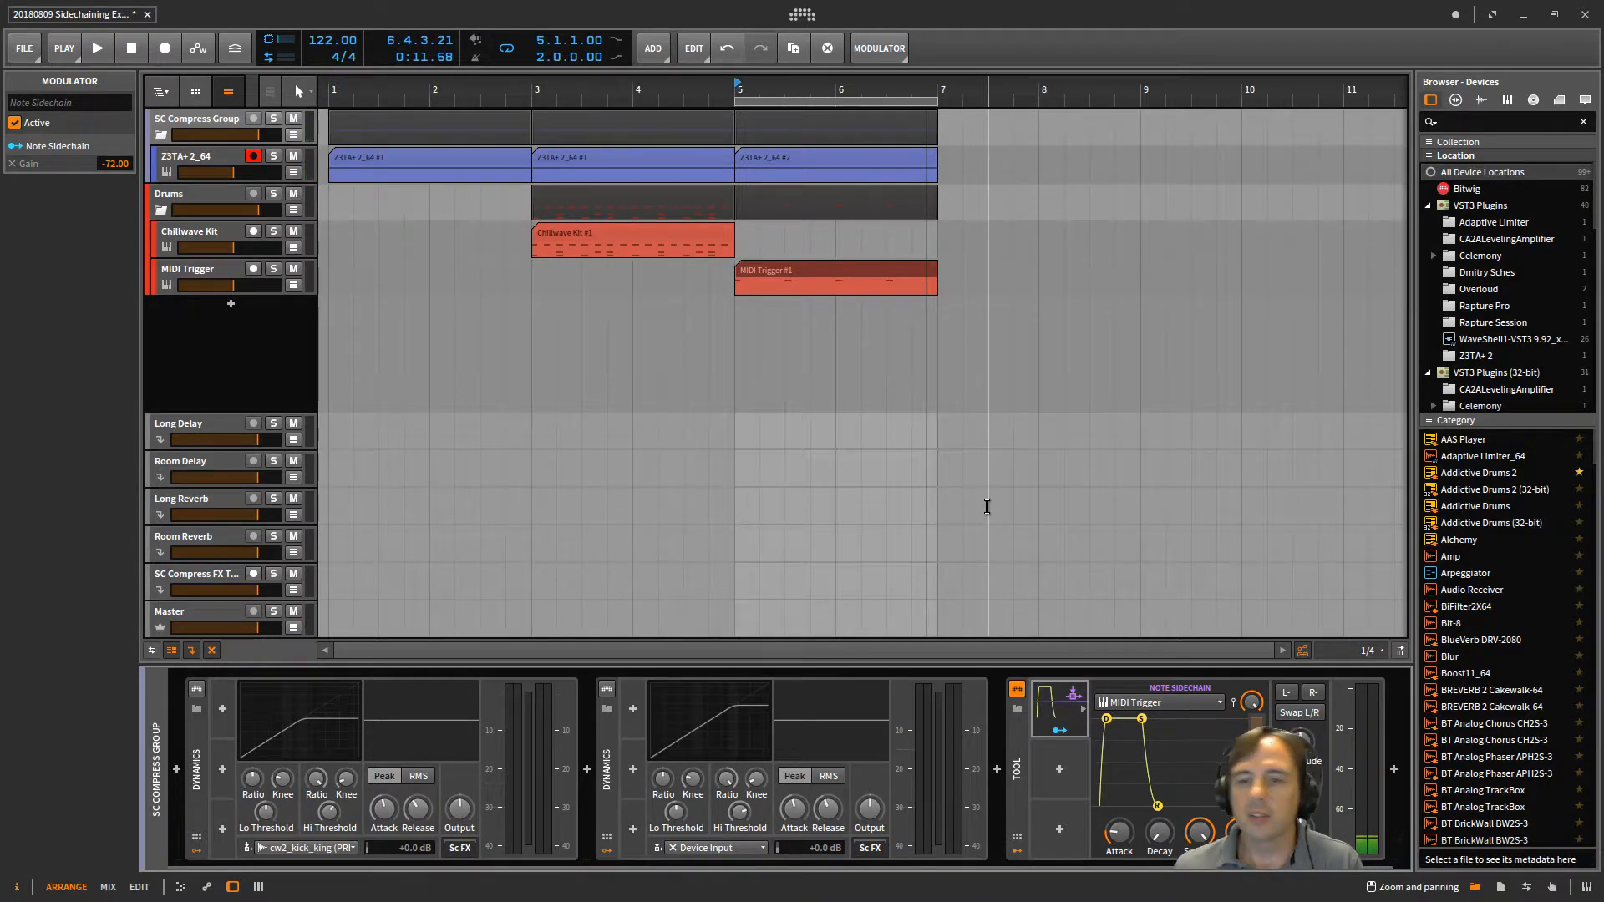